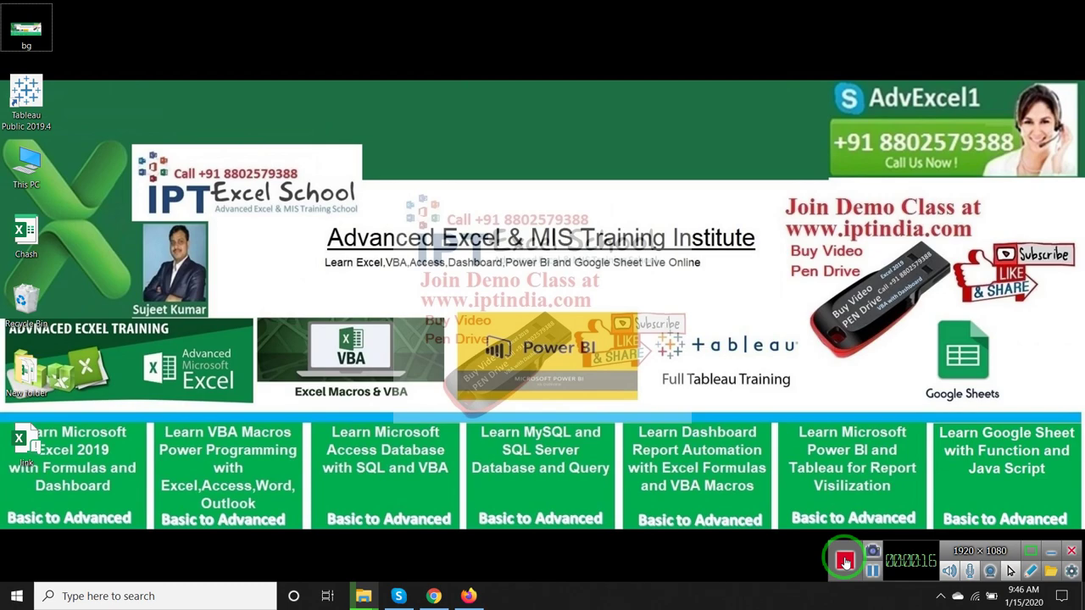
Launch Excel from the Start menu search.
key(super)
text(e)
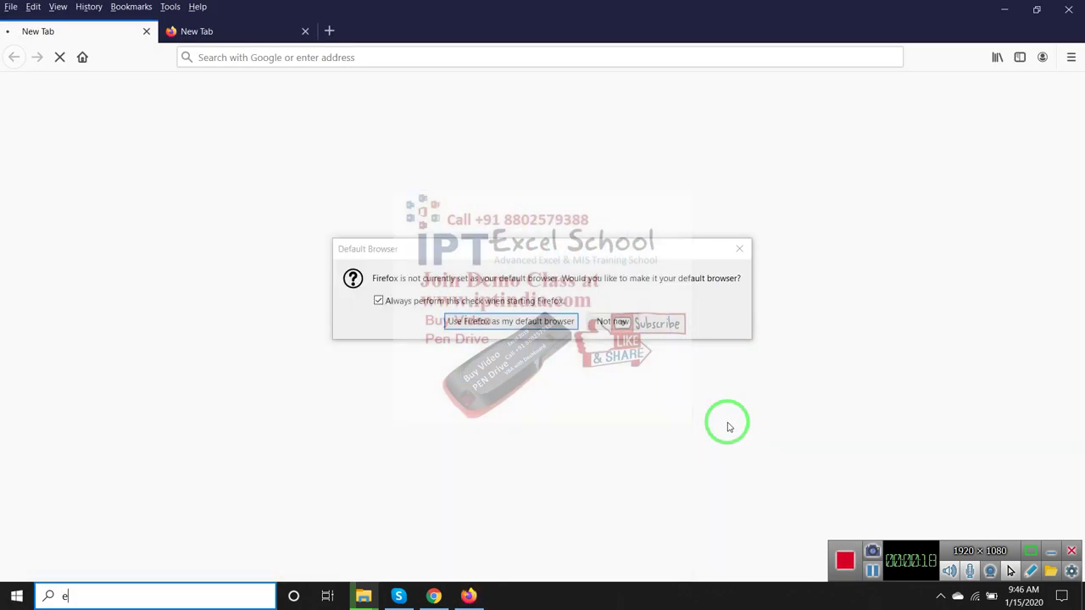
text(ce)
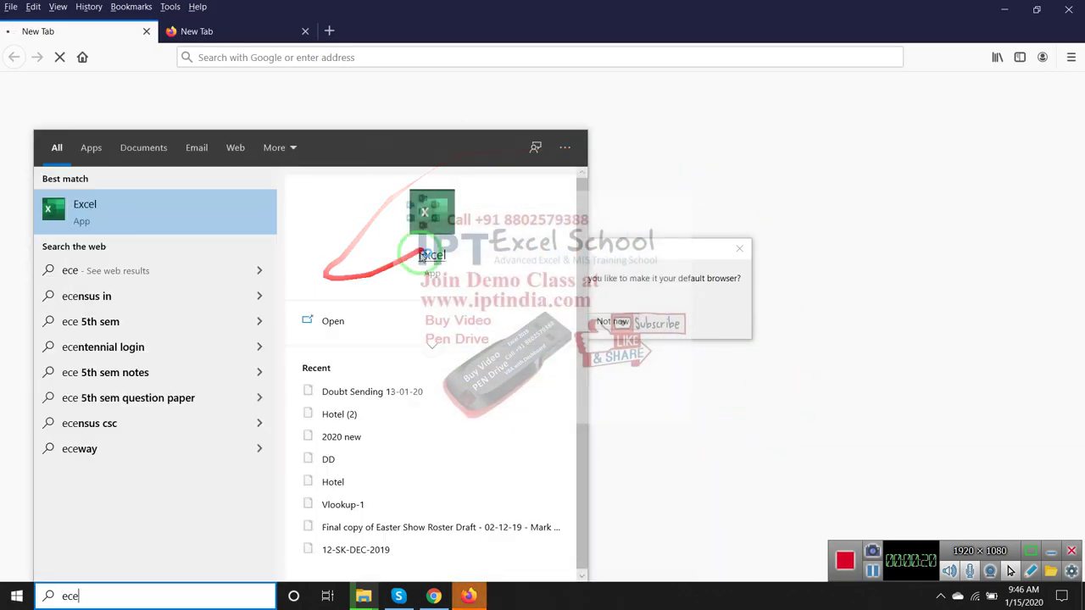
click(430, 247)
Dismiss Firefox's default-browser prompt, show the desktop, and open a new Chrome tab.
click(606, 321)
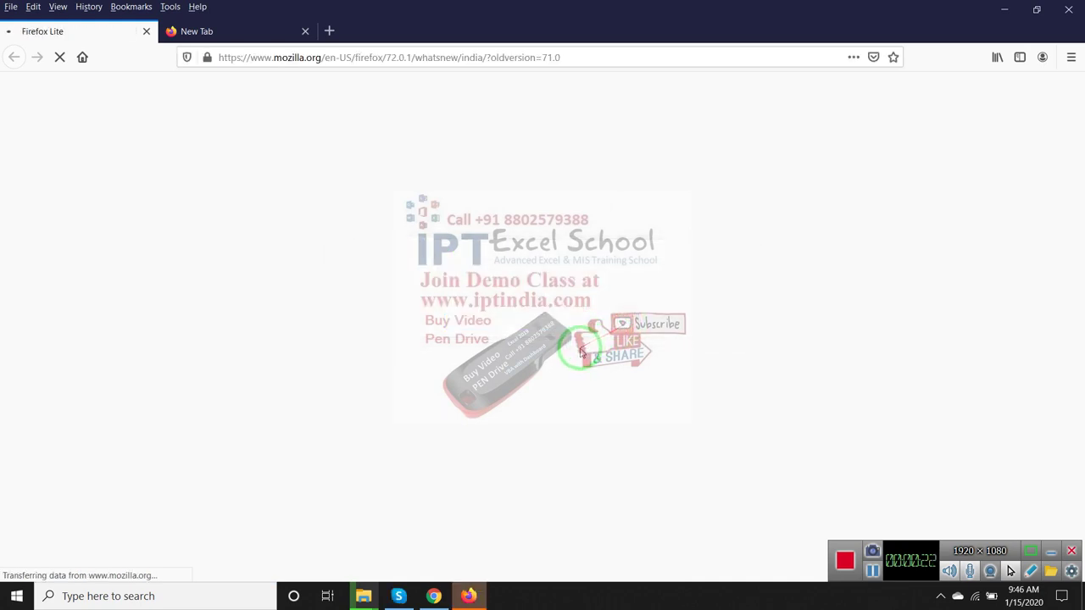
key(super+d)
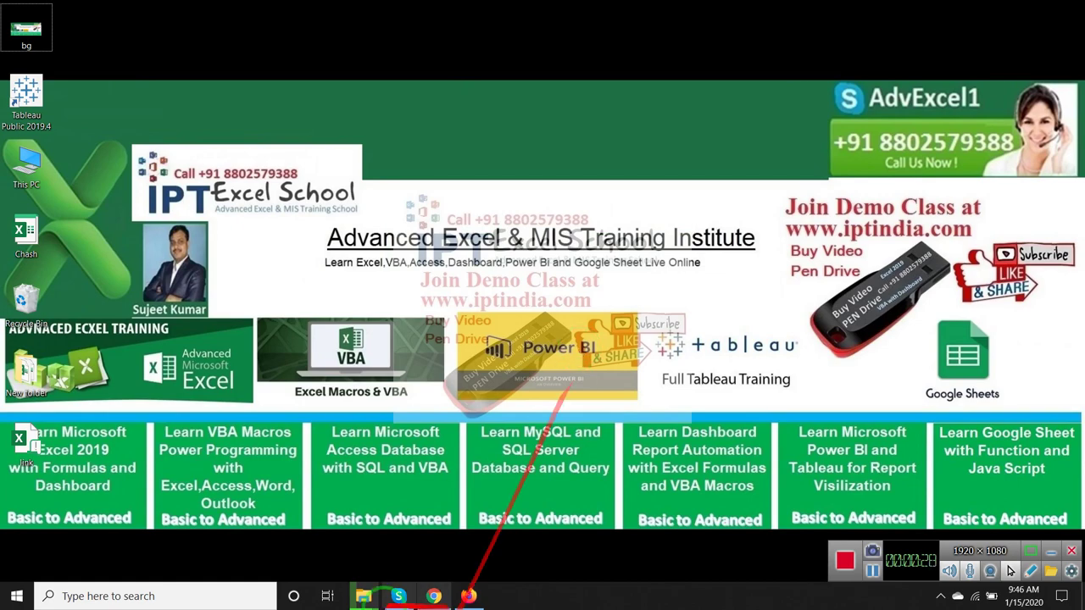
click(433, 595)
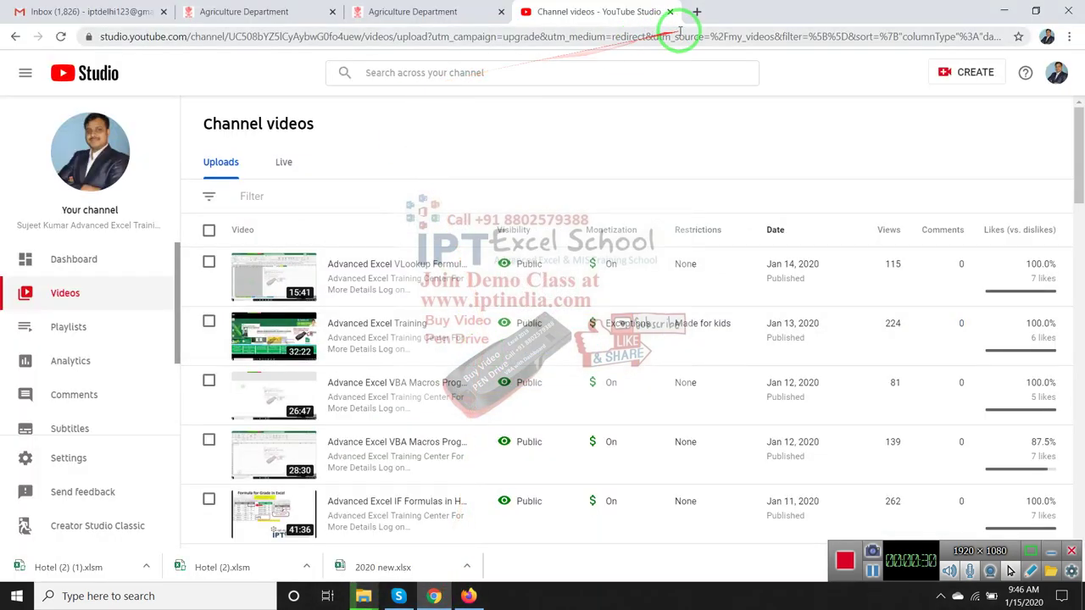
click(699, 12)
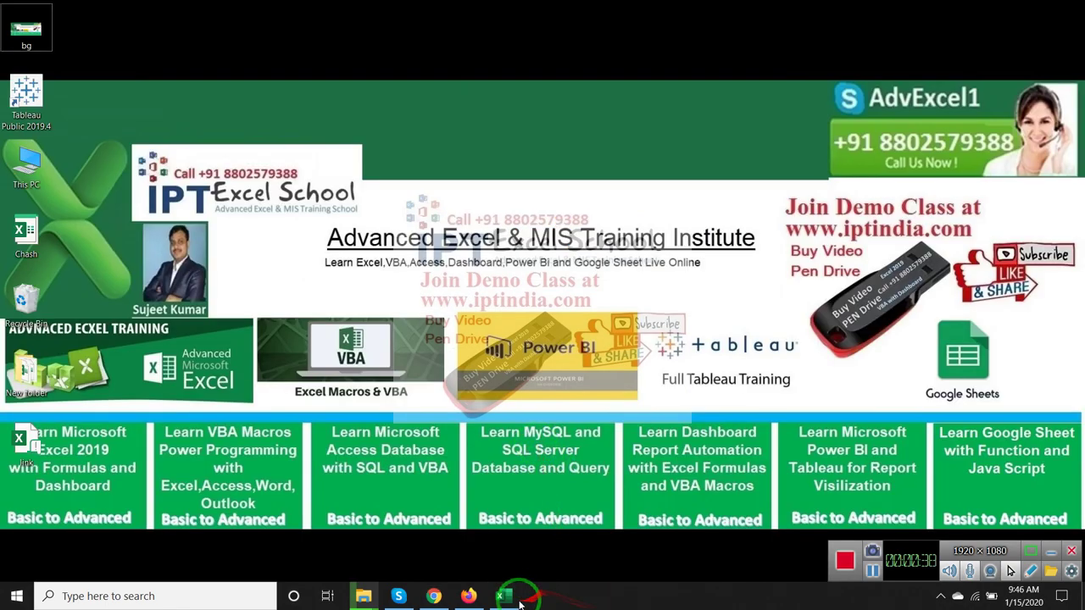
Create blank workbook Book1 and open its Visual Basic editor from the Developer tab.
click(500, 596)
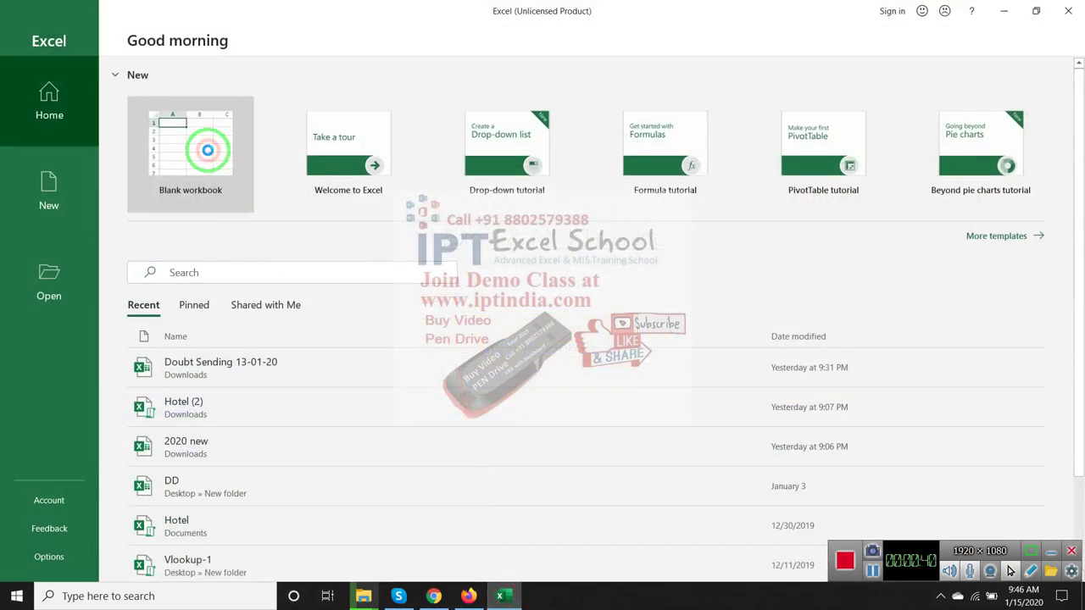
click(169, 145)
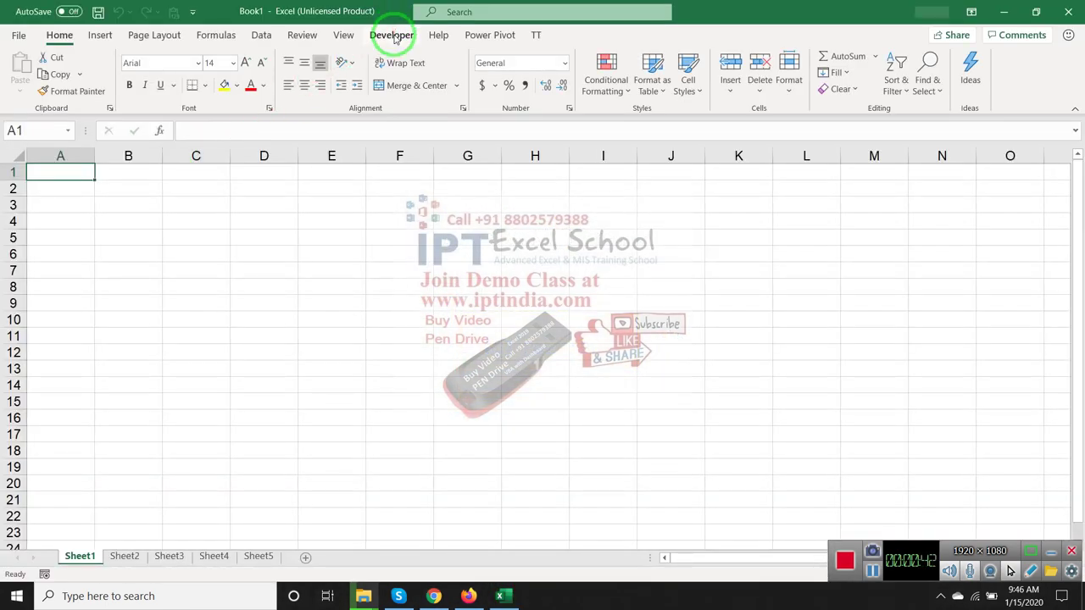
click(394, 37)
click(26, 89)
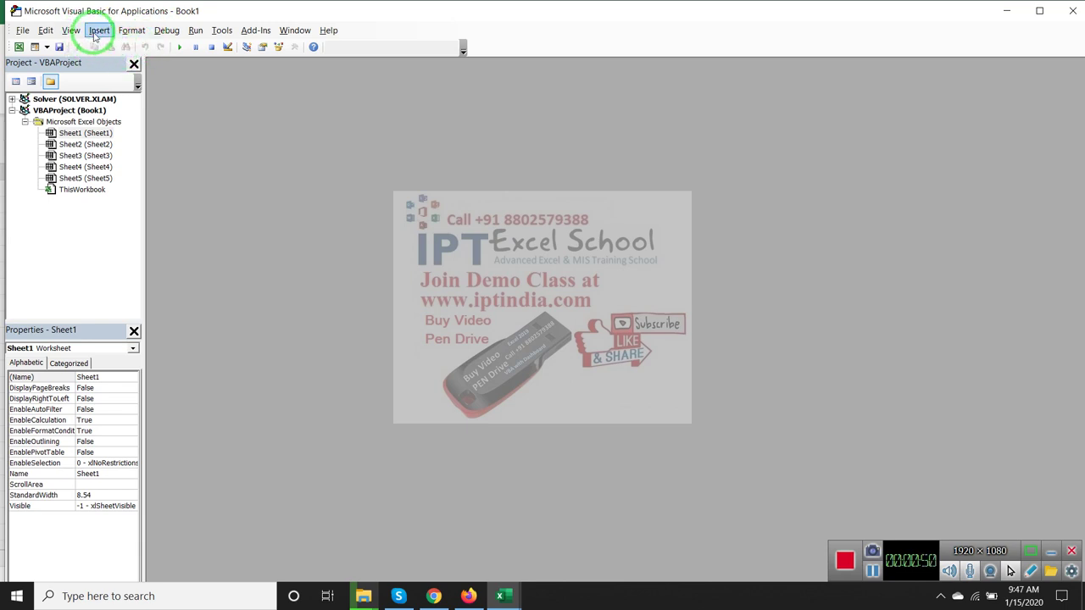
Insert UserForm1 into Book1 and enlarge it to about 498.6 points tall.
click(96, 33)
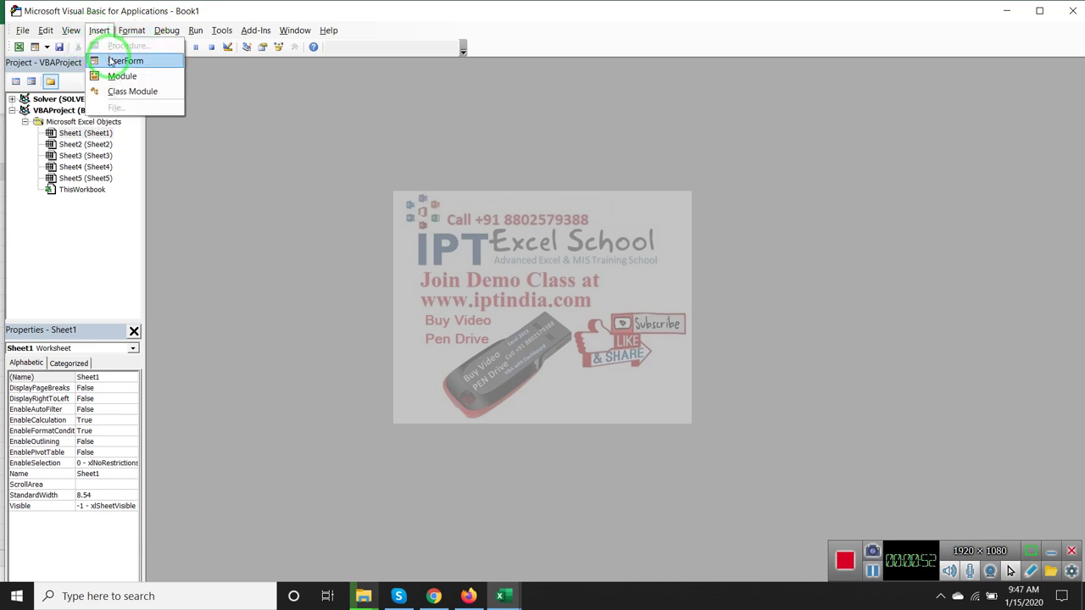
click(110, 61)
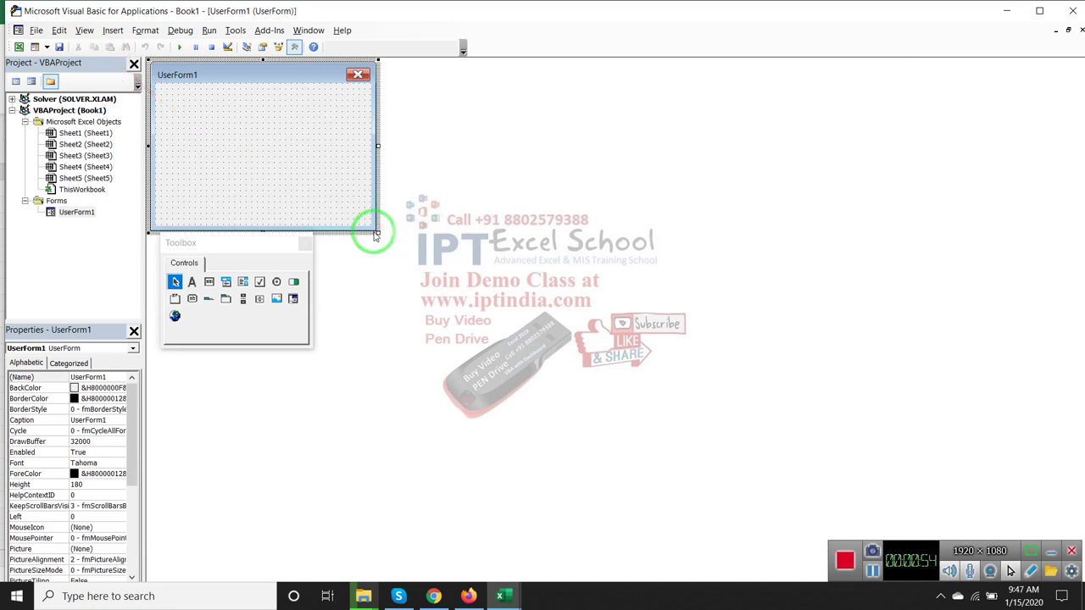
drag(378, 232, 536, 370)
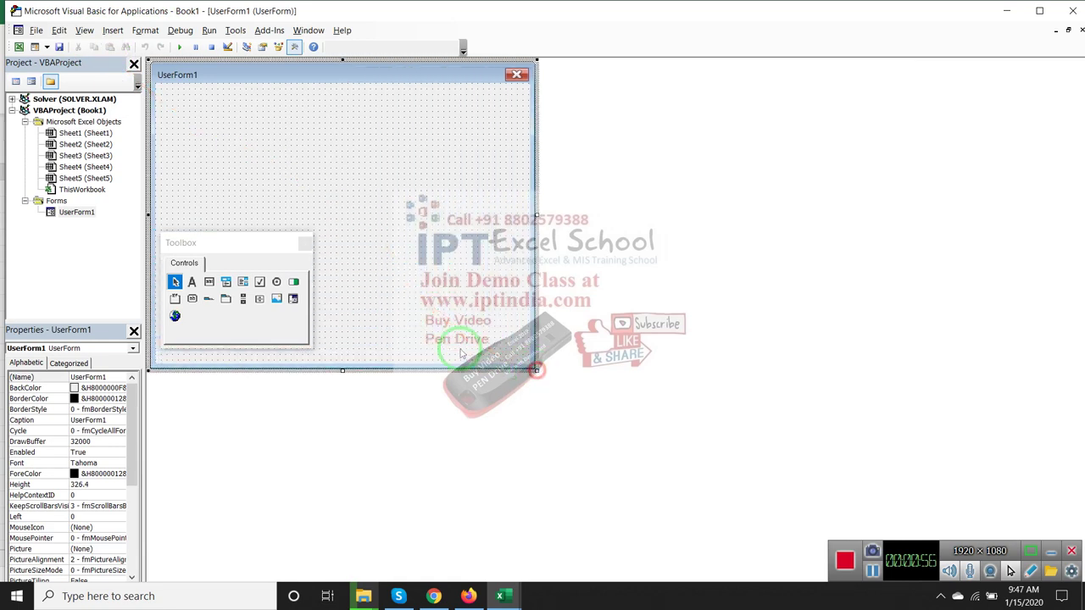
drag(251, 261, 682, 95)
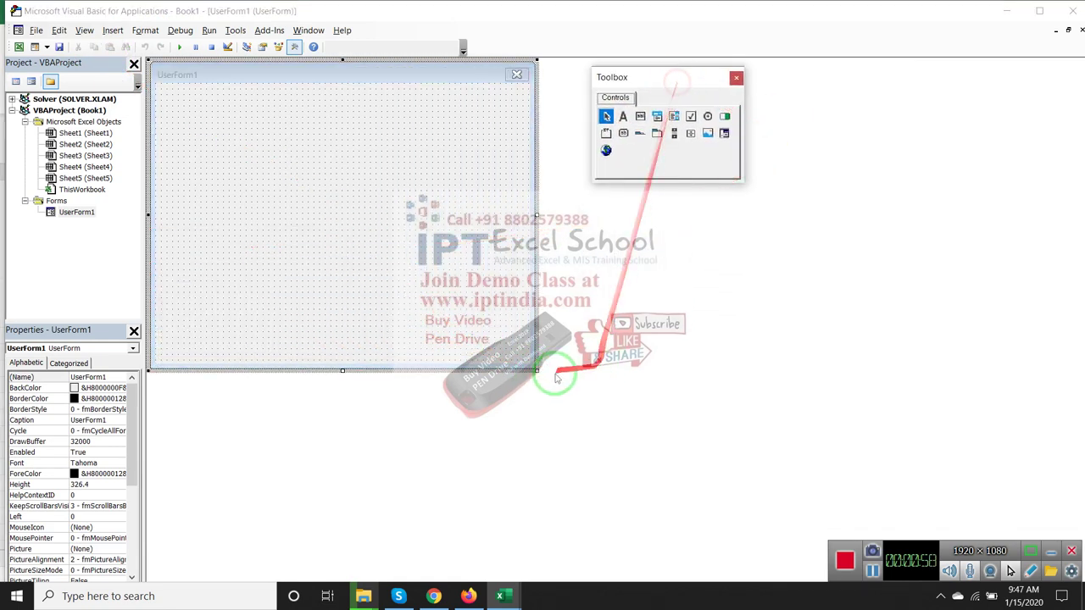
mouse_move(536, 370)
mouse_down()
mouse_move(658, 527)
mouse_move(678, 533)
mouse_up()
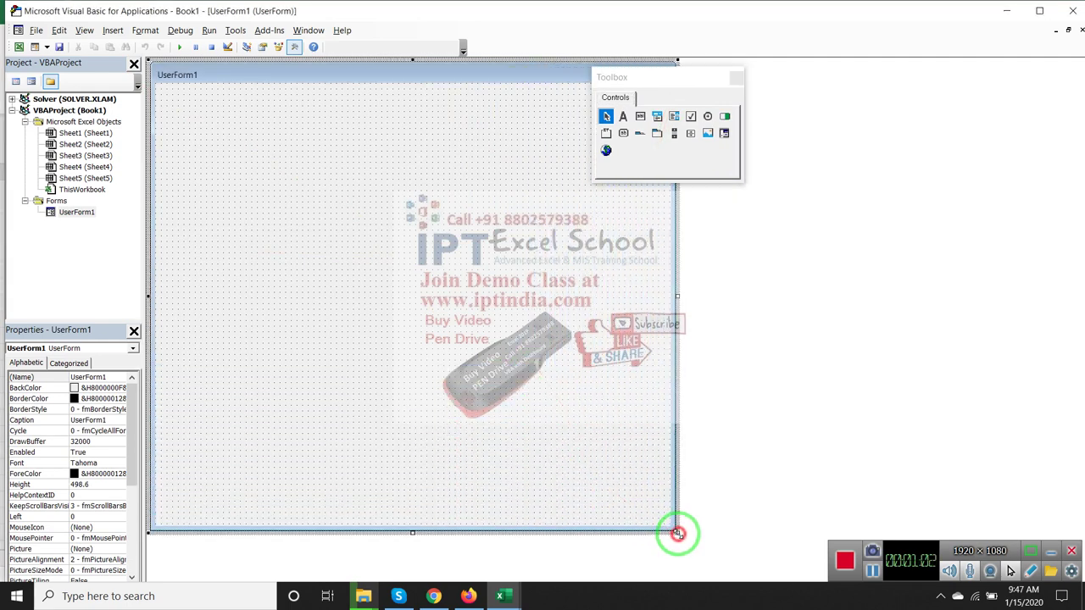
Draw the first text box at the form's top left with a 'To' label beside it.
drag(659, 77, 797, 85)
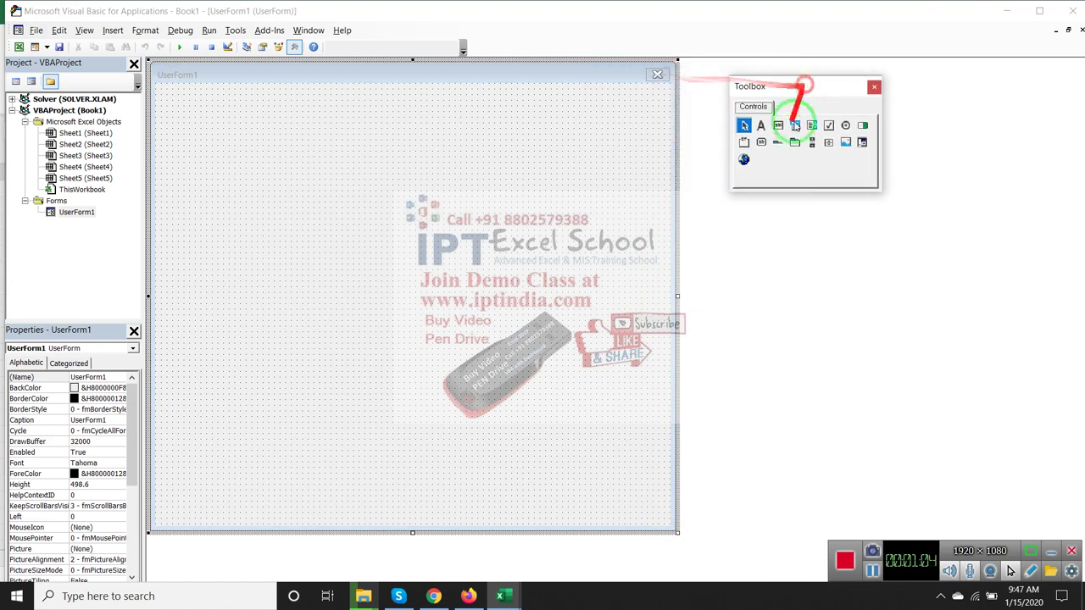
click(778, 125)
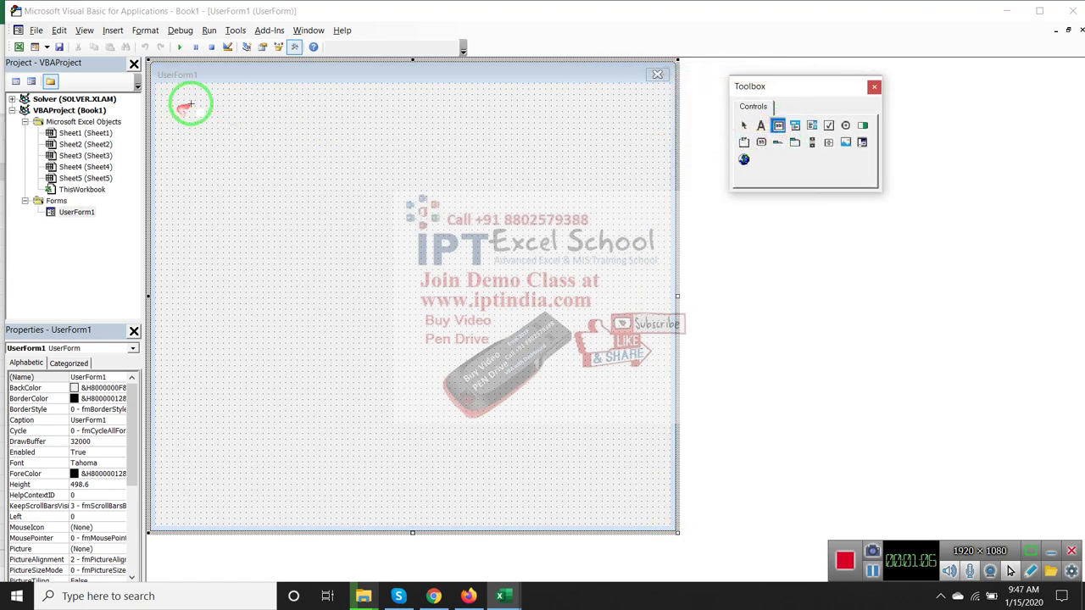
mouse_move(202, 98)
mouse_down()
mouse_move(288, 112)
mouse_move(242, 126)
mouse_move(241, 115)
mouse_up()
click(400, 146)
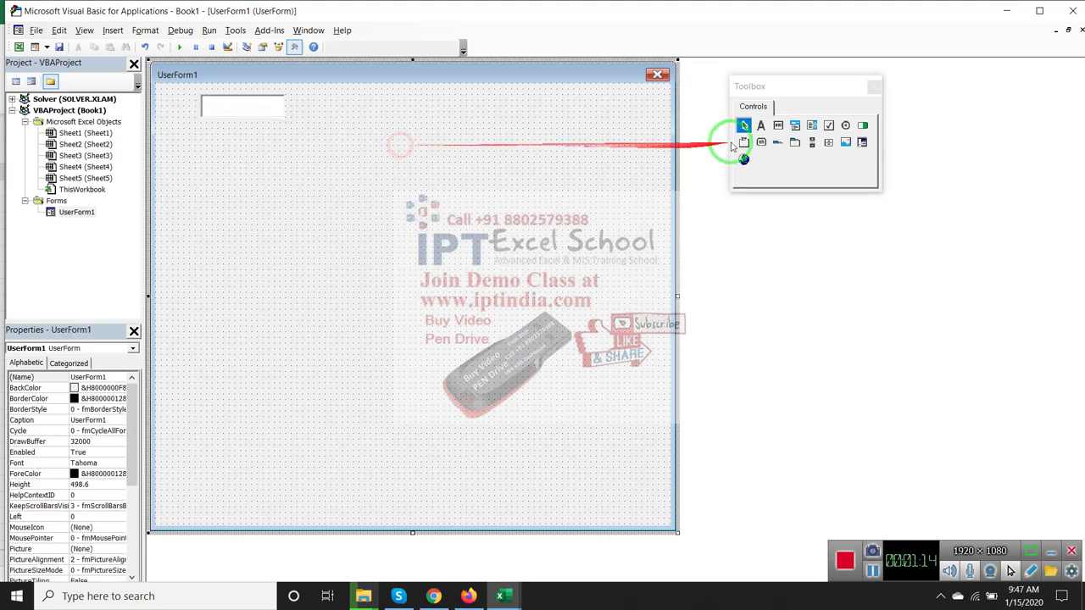
click(760, 126)
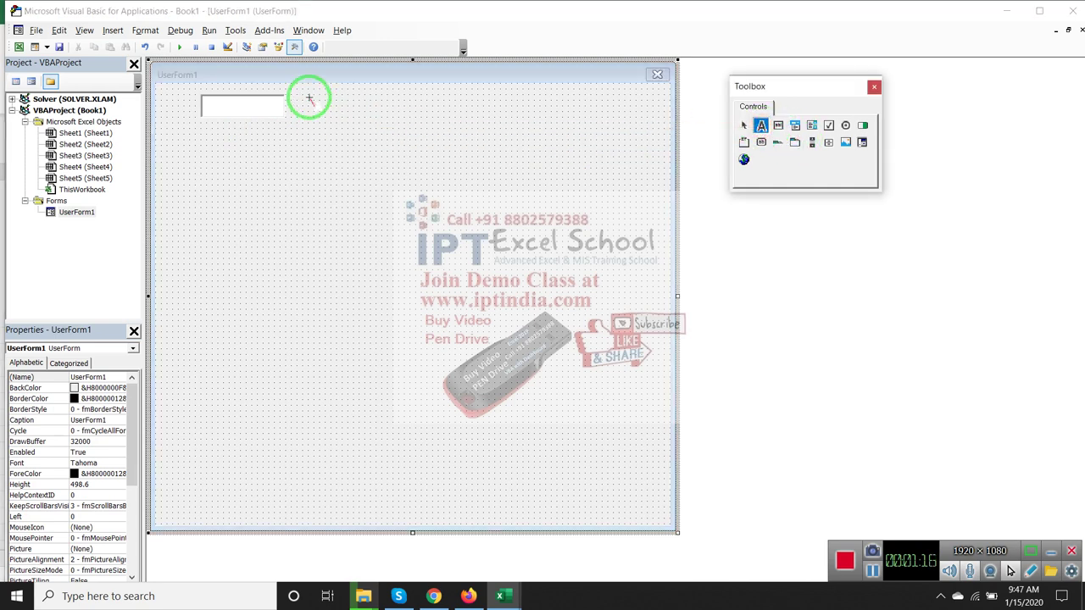
drag(309, 99, 347, 110)
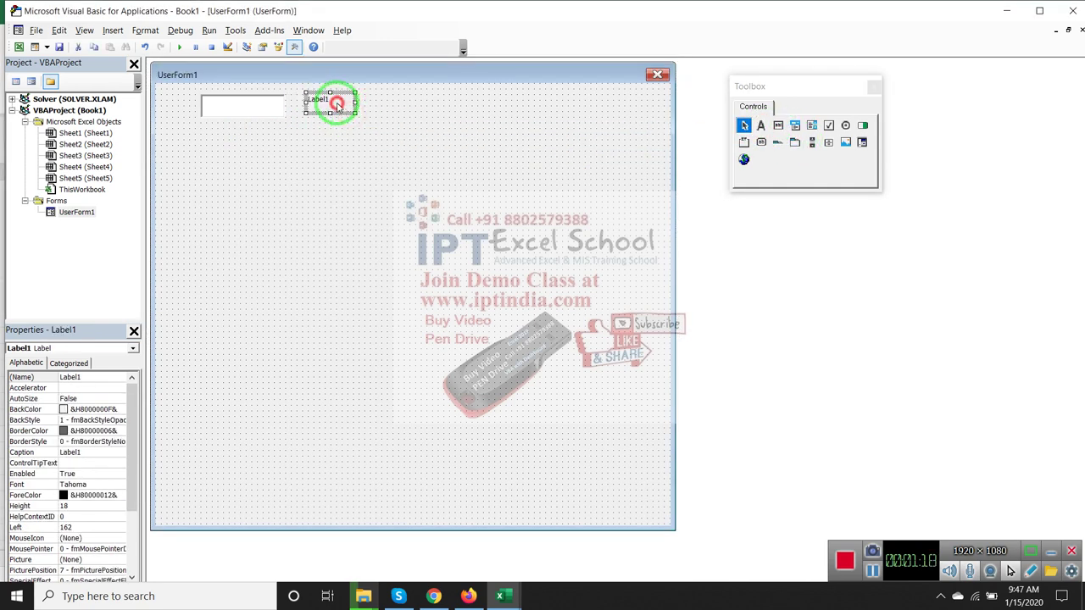
click(337, 102)
text(To)
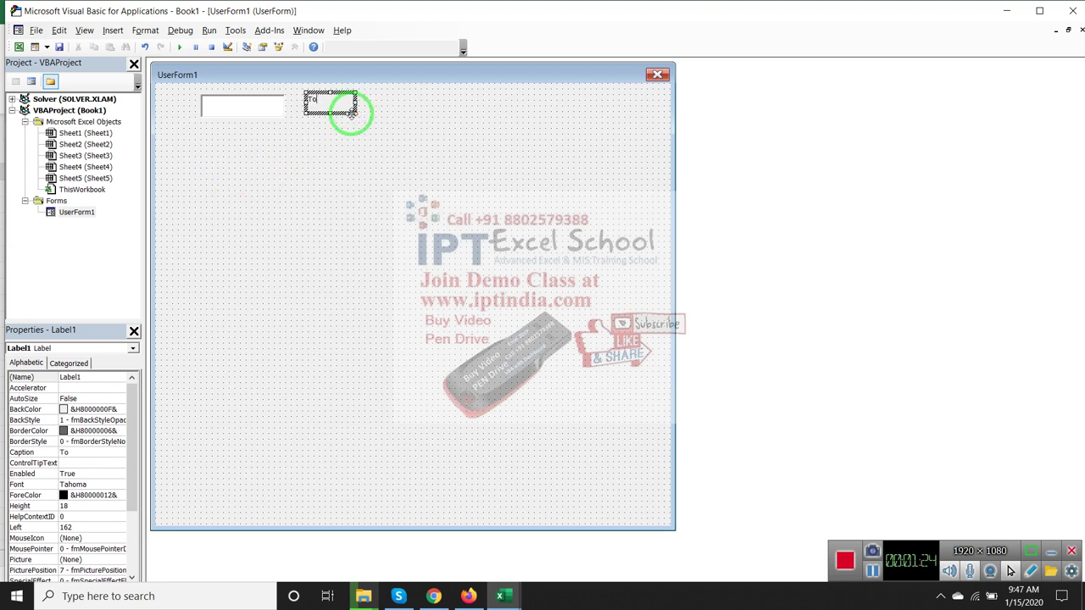
click(355, 116)
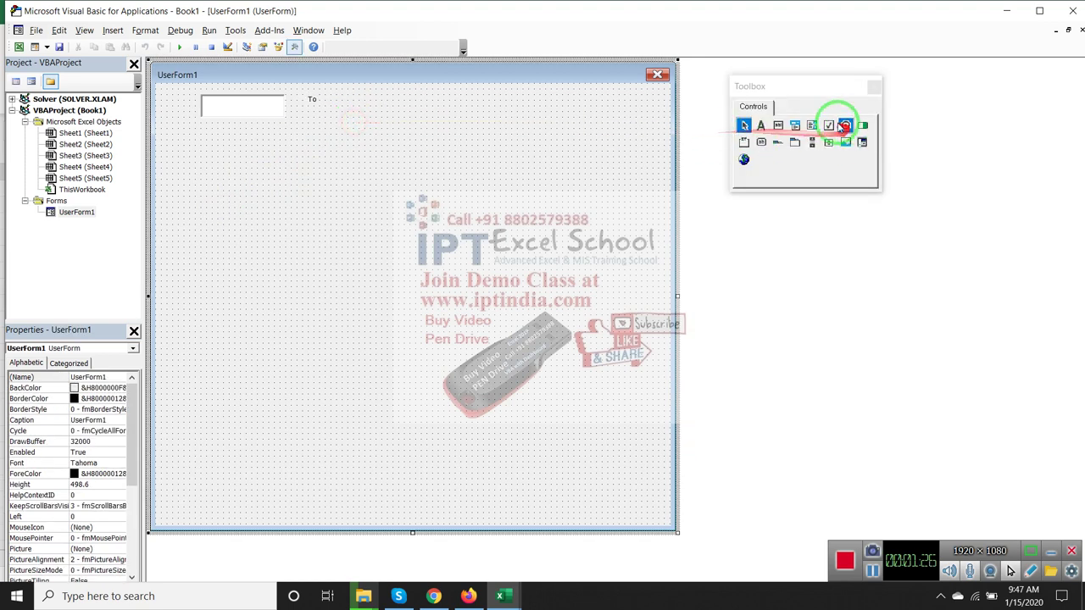
Draw a second text box right of 'To' and a 'Check' command button after it.
click(778, 124)
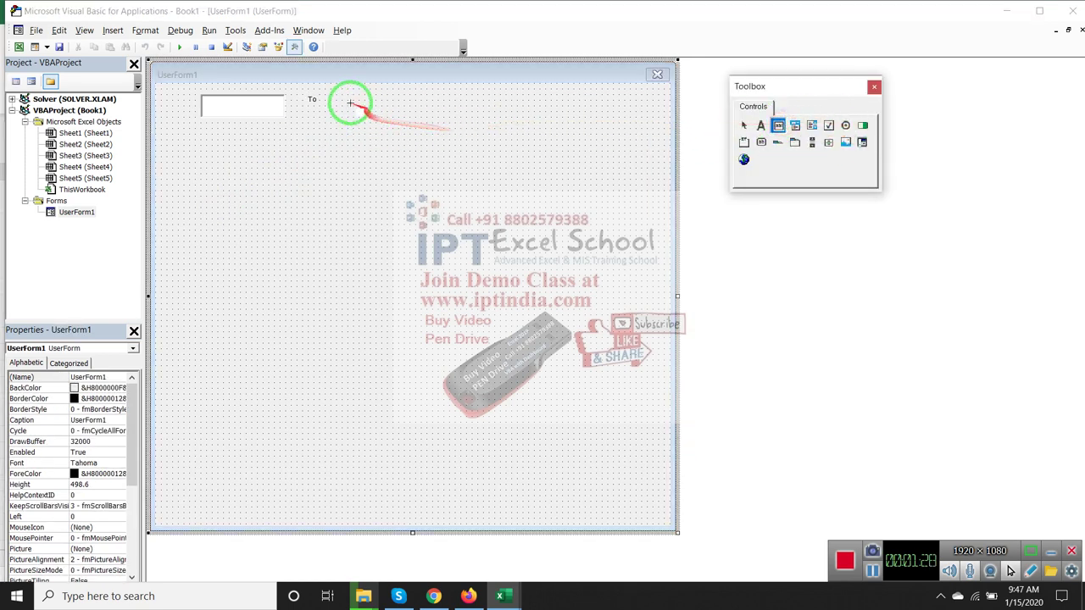
drag(331, 99, 425, 115)
click(484, 115)
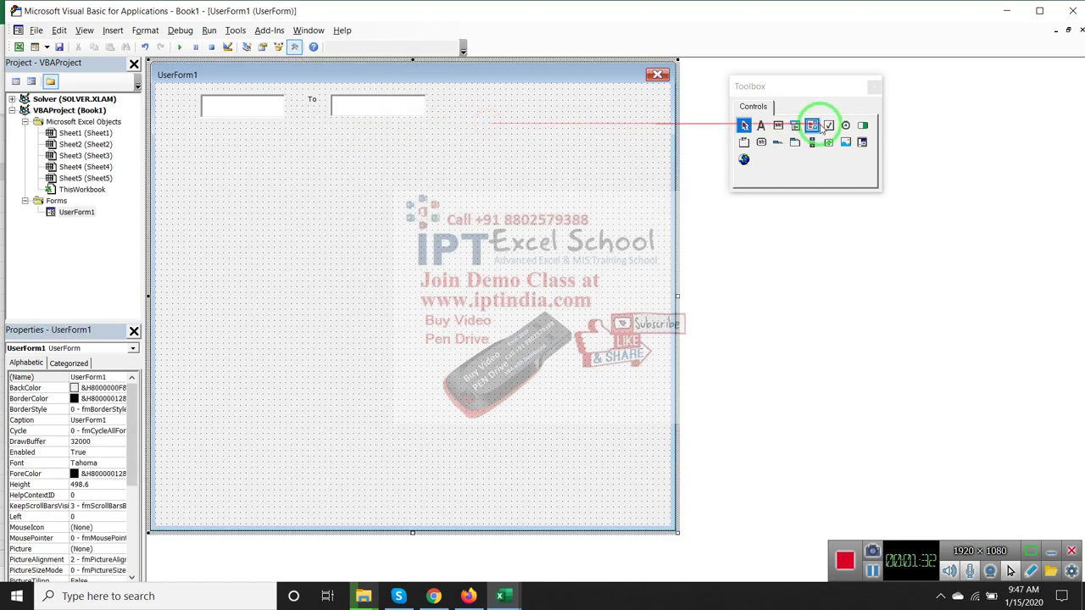
click(761, 144)
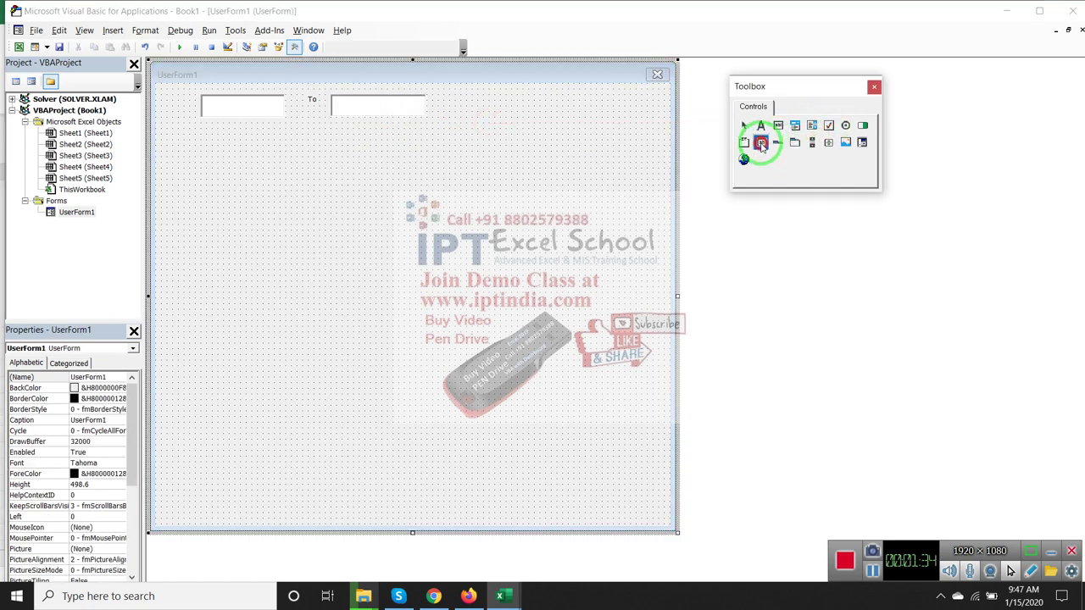
drag(450, 95, 511, 119)
text(Check)
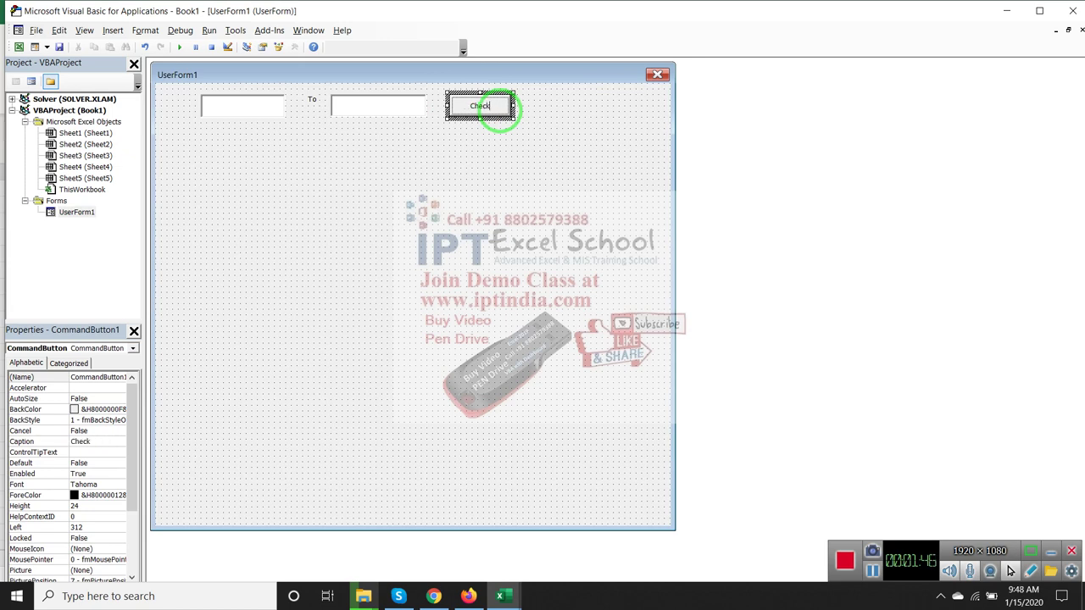
click(484, 194)
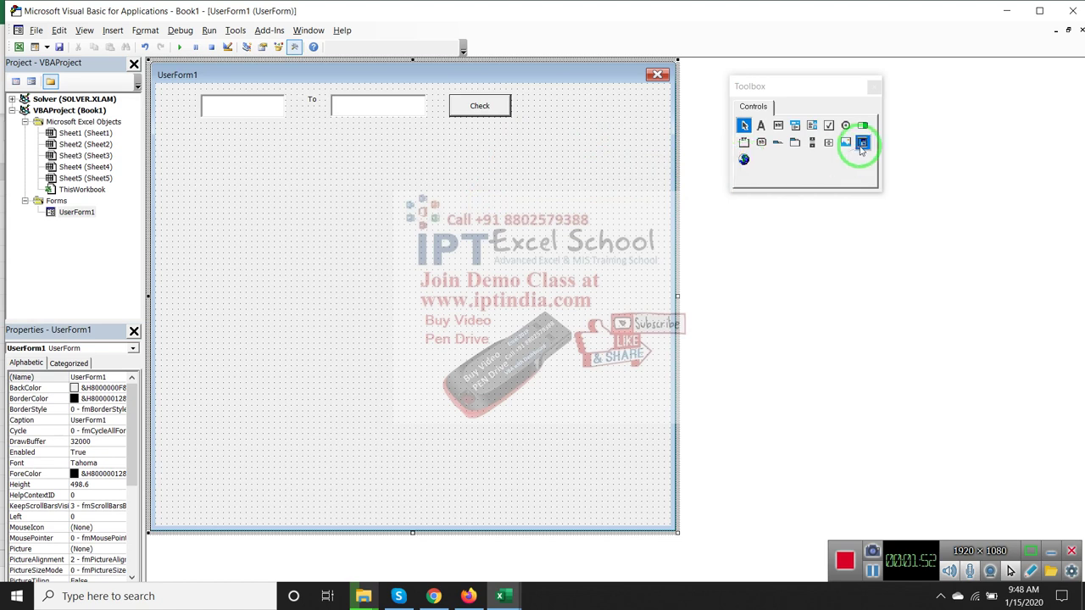
Browse the Toolbox's Additional Controls list and close it unchanged.
right_click(865, 178)
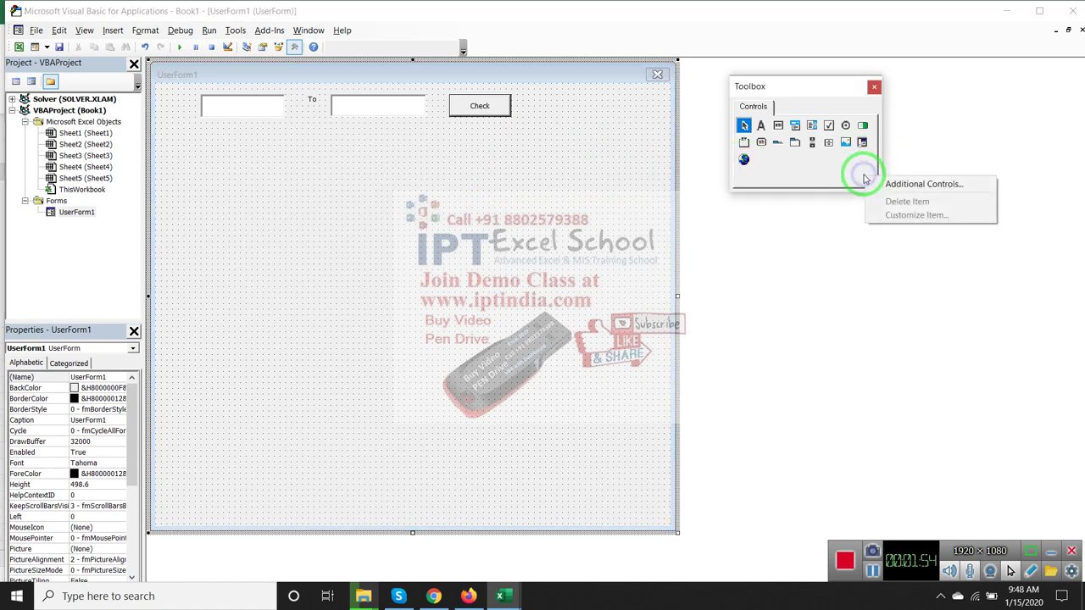
click(877, 185)
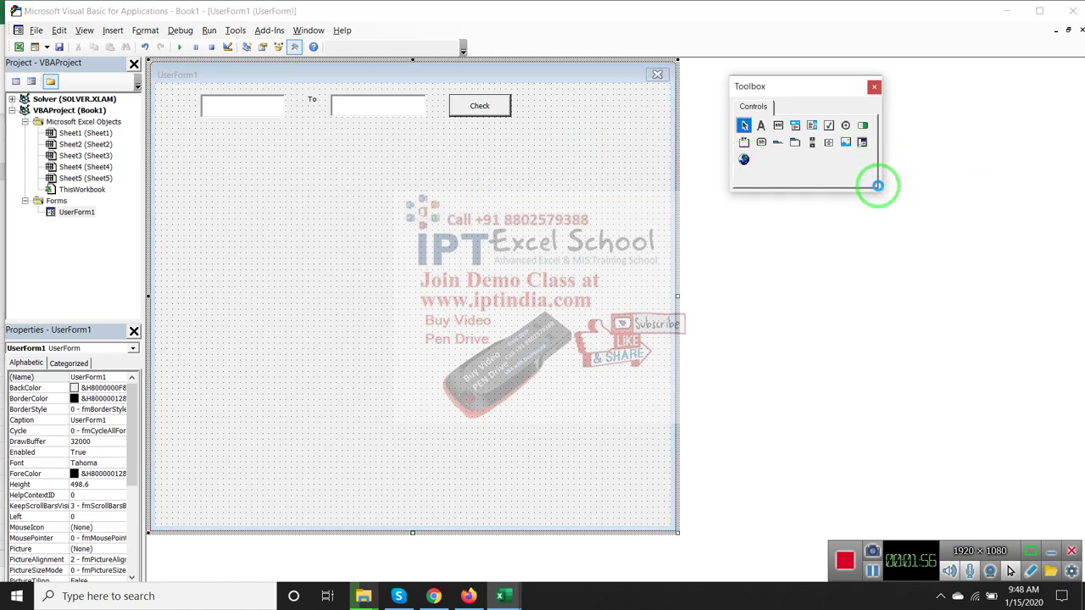
scroll(821, 216, down, 1)
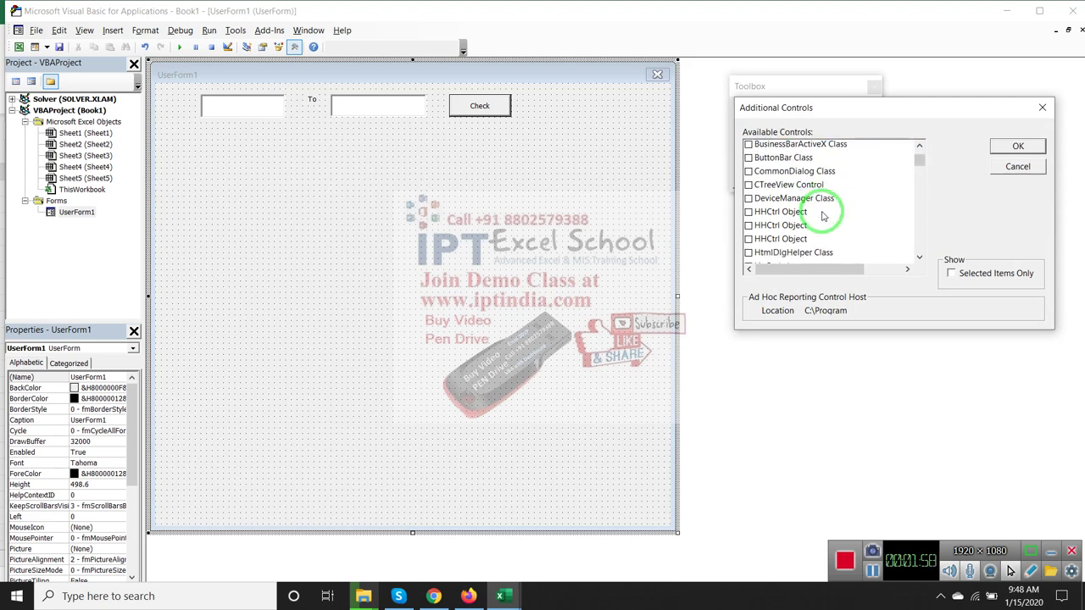
scroll(821, 216, down, 5)
scroll(822, 216, down, 2)
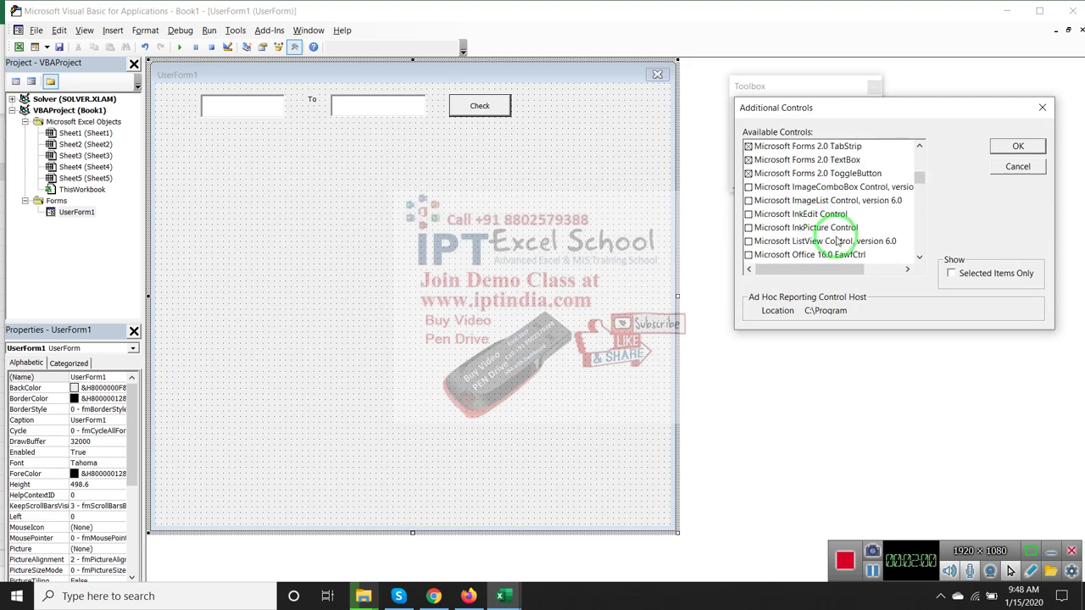
scroll(837, 241, down, 3)
scroll(836, 242, down, 3)
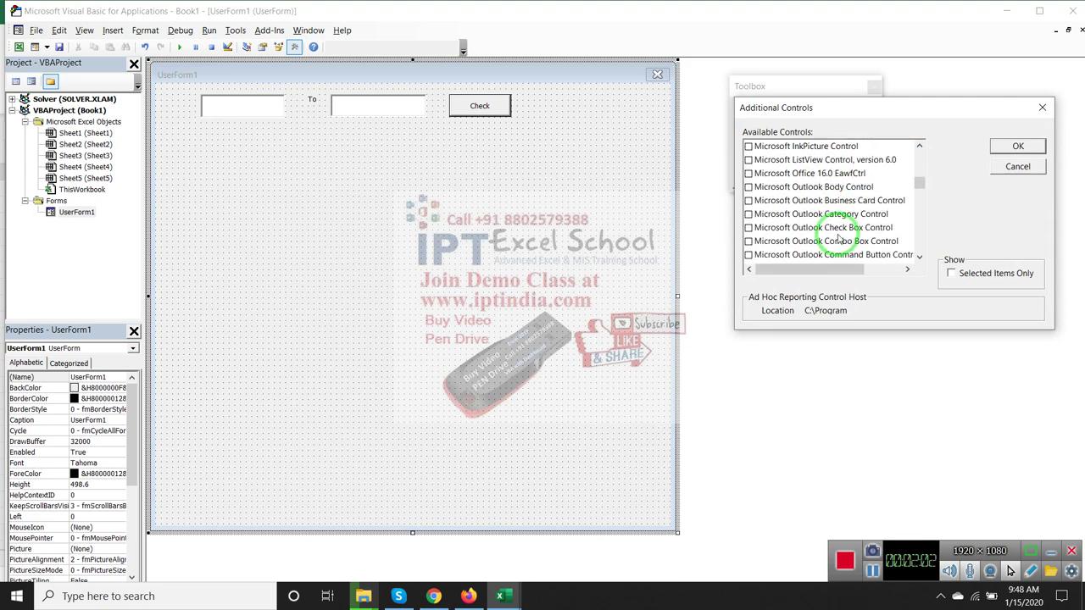
click(1044, 108)
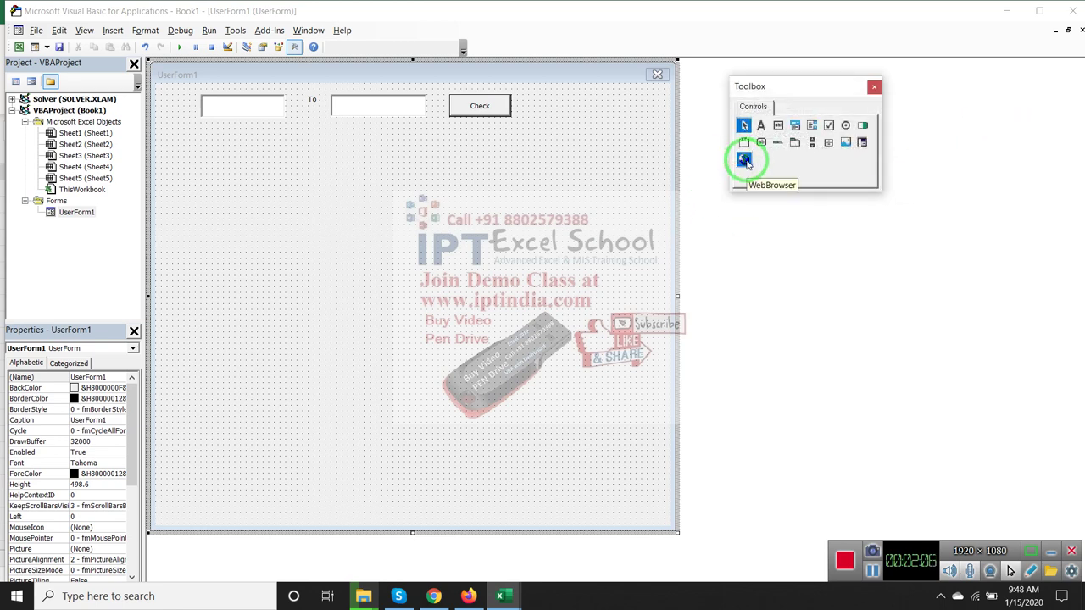
Draw a WebBrowser control across the lower area of UserForm1.
click(745, 160)
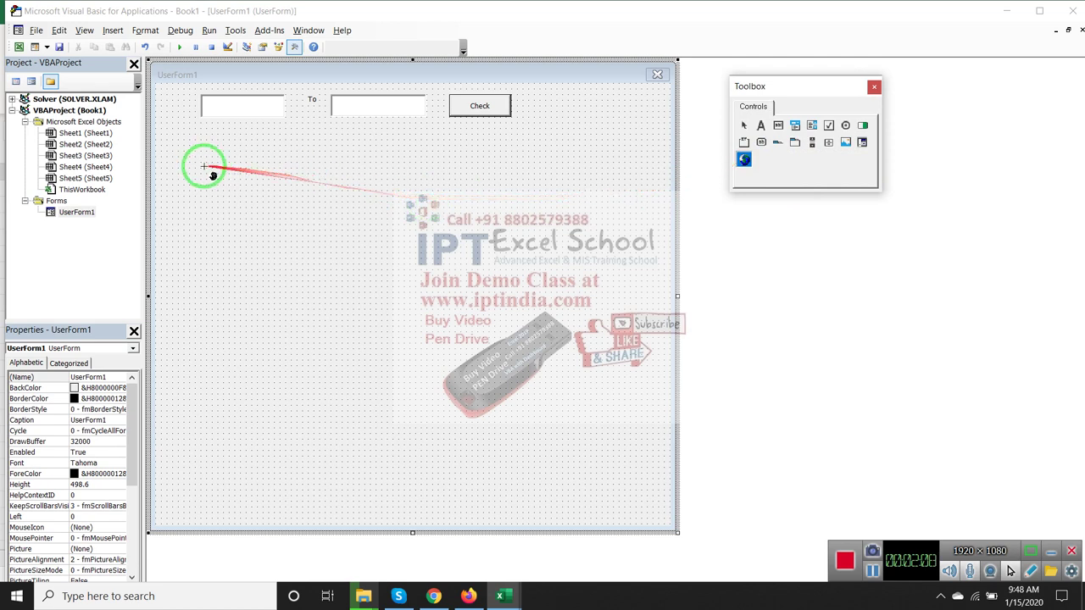
drag(162, 159, 665, 507)
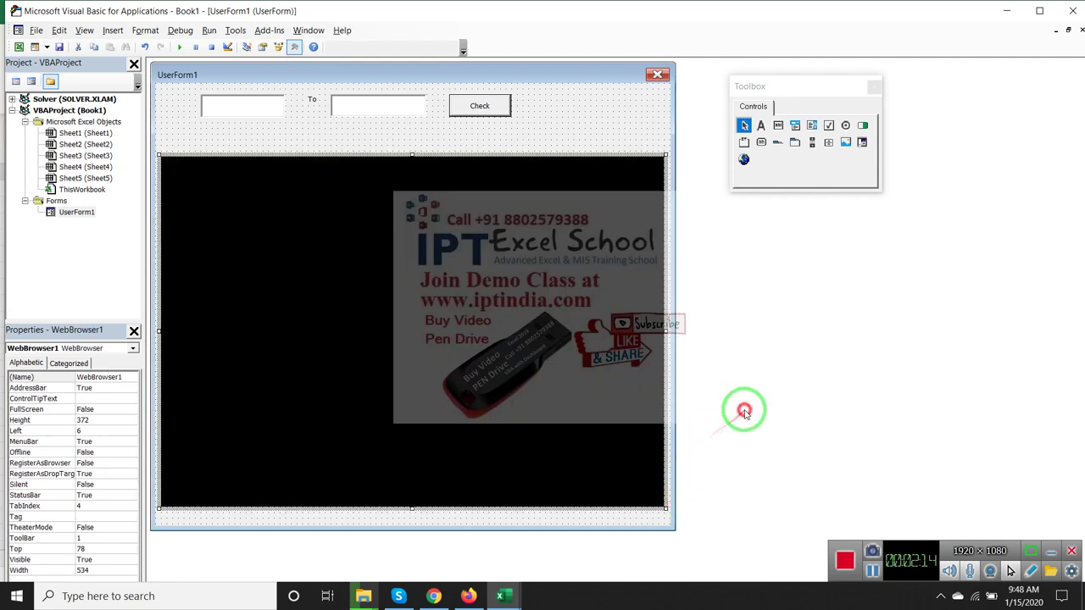
click(563, 105)
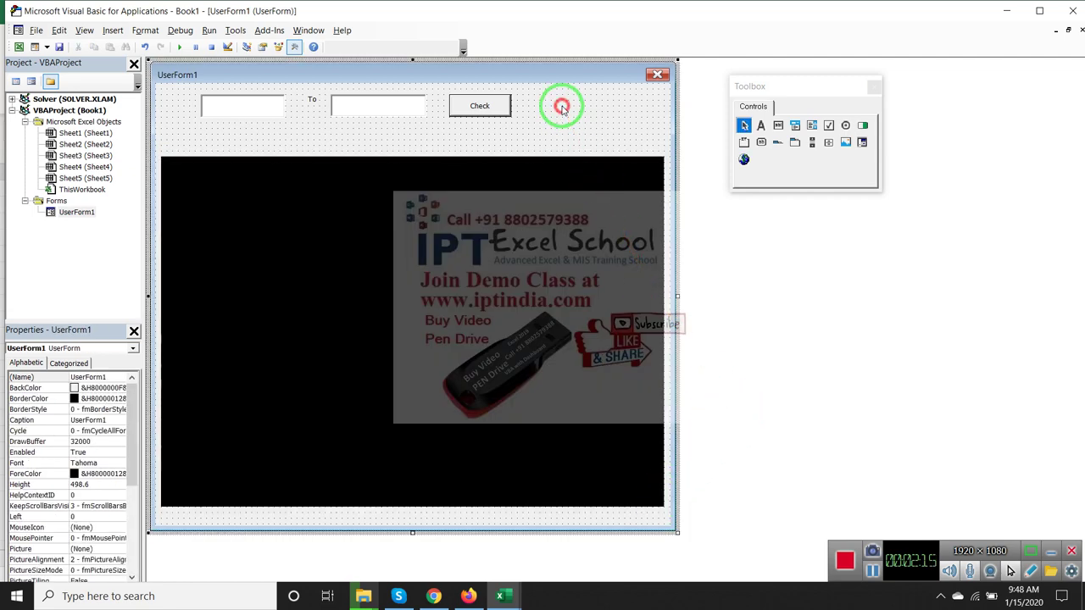
Open the empty CommandButton1_Click procedure for the Check button, then switch to Chrome.
click(507, 106)
double_click(506, 105)
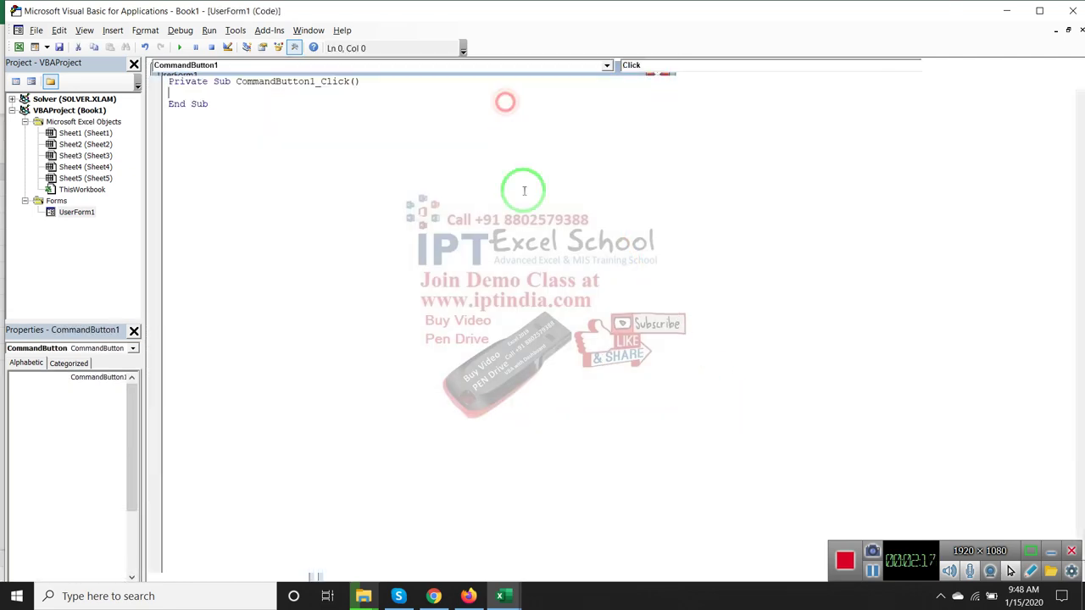
click(474, 596)
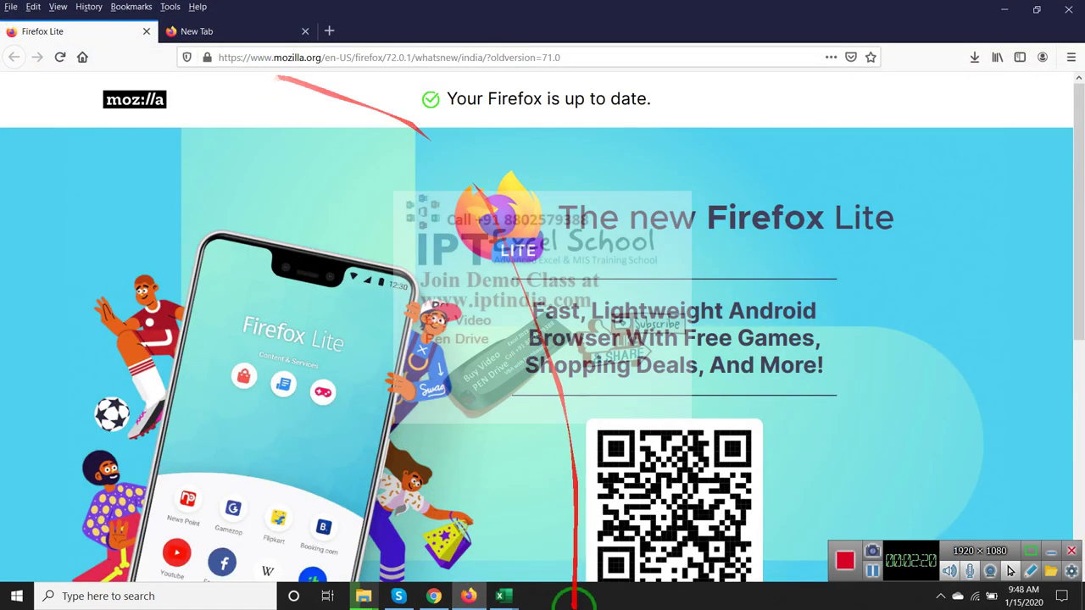
click(433, 596)
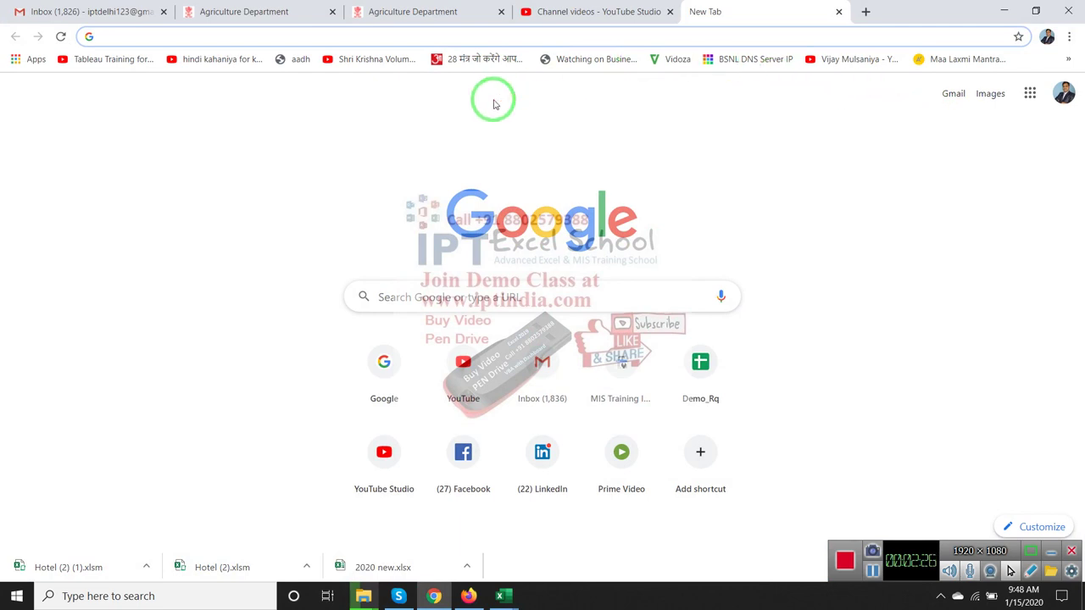
Search 'map' in Chrome and open Google Maps.
text(ma)
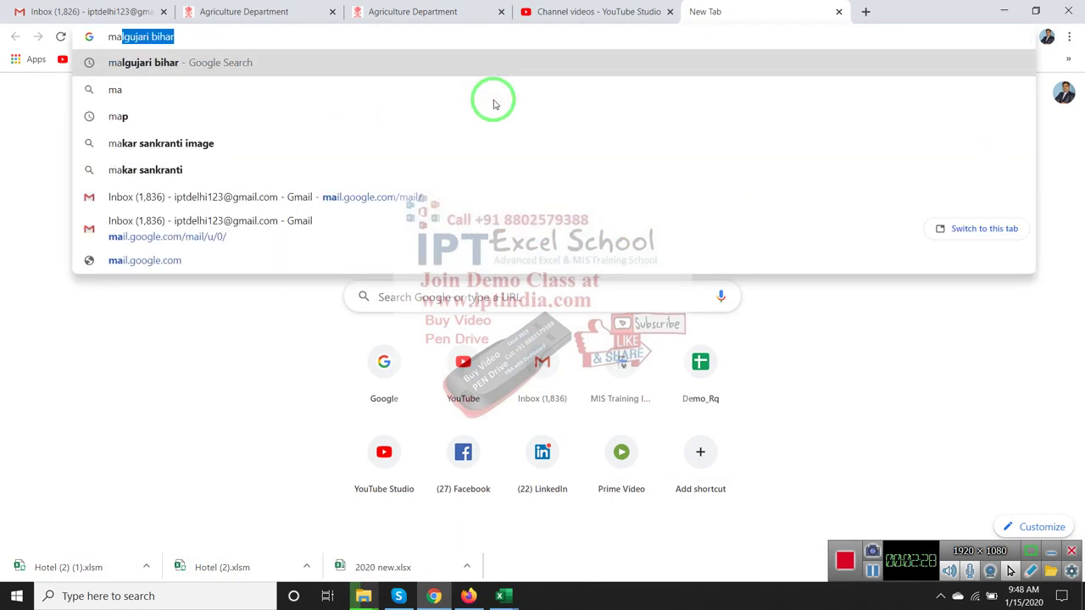
text(p)
key(Return)
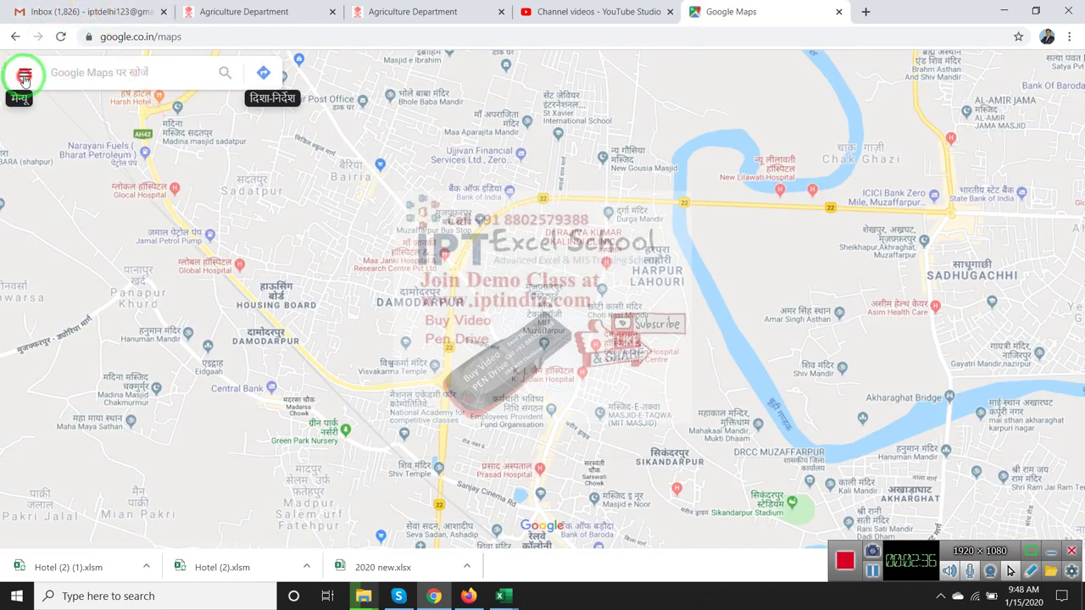
click(25, 75)
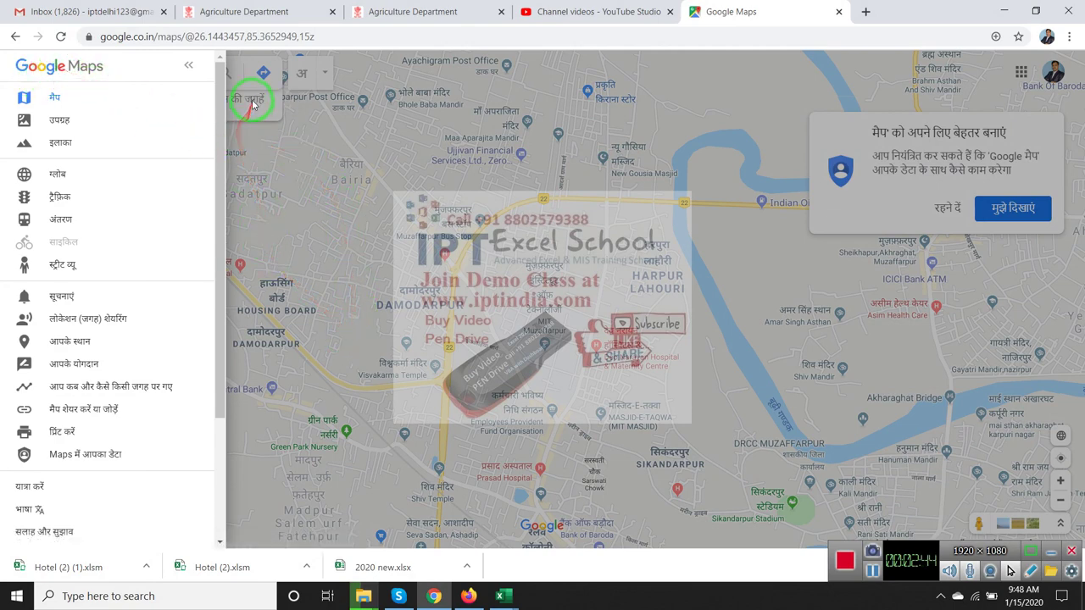
click(236, 83)
Search for Delhi, correcting the misspelled 'lhji', and start directions to it.
click(172, 79)
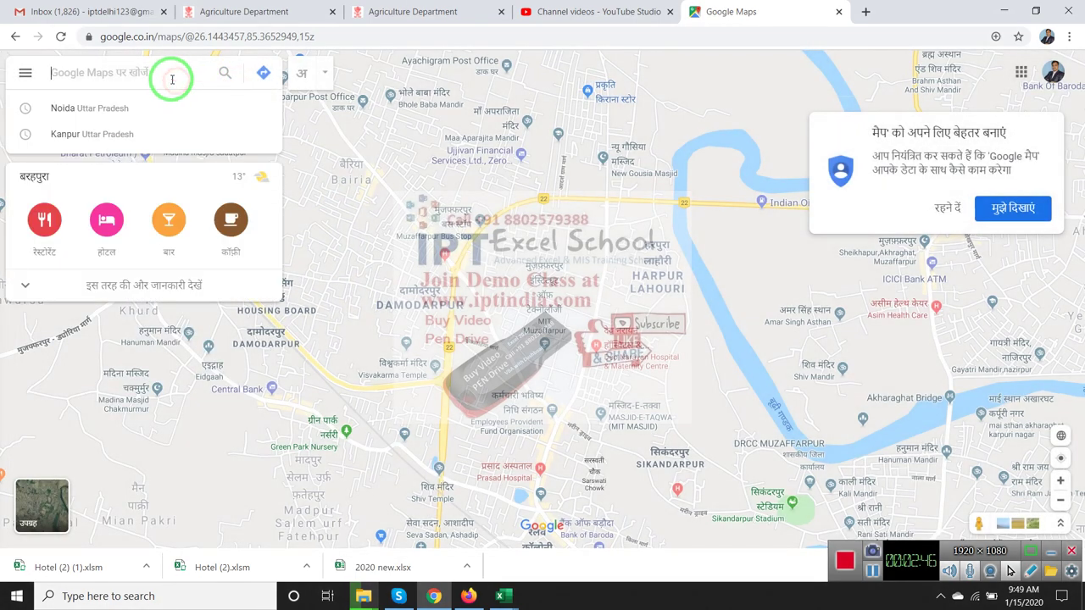
text(Delh)
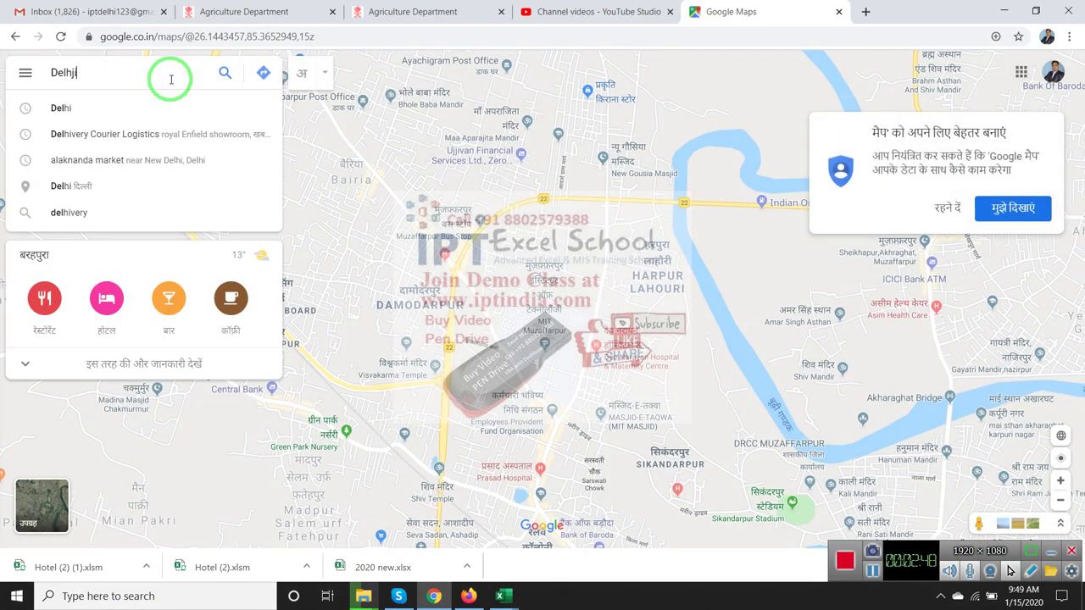
text(ji)
key(Return)
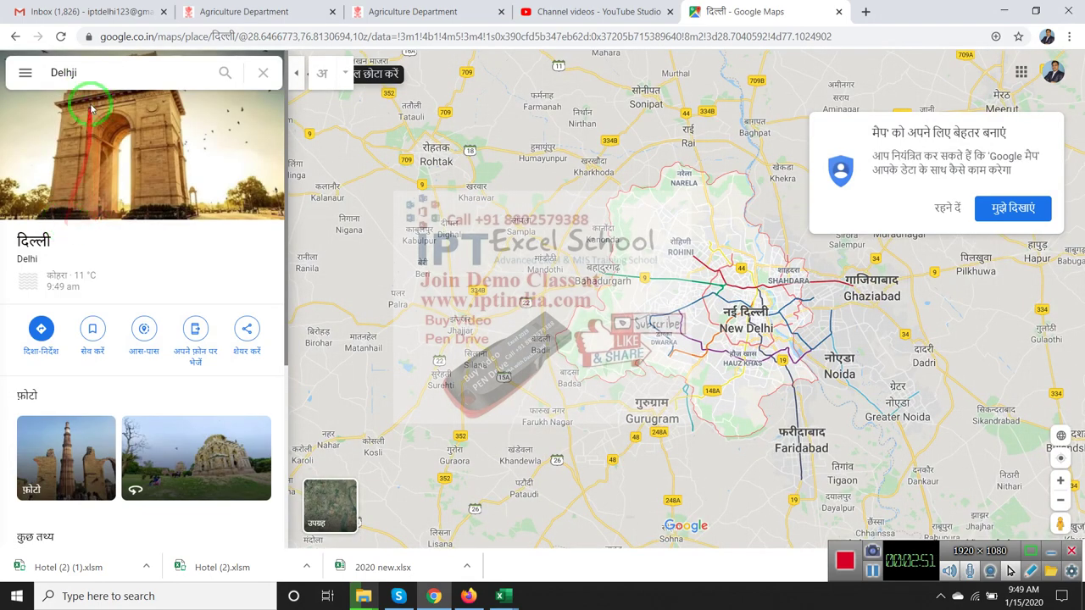
click(81, 74)
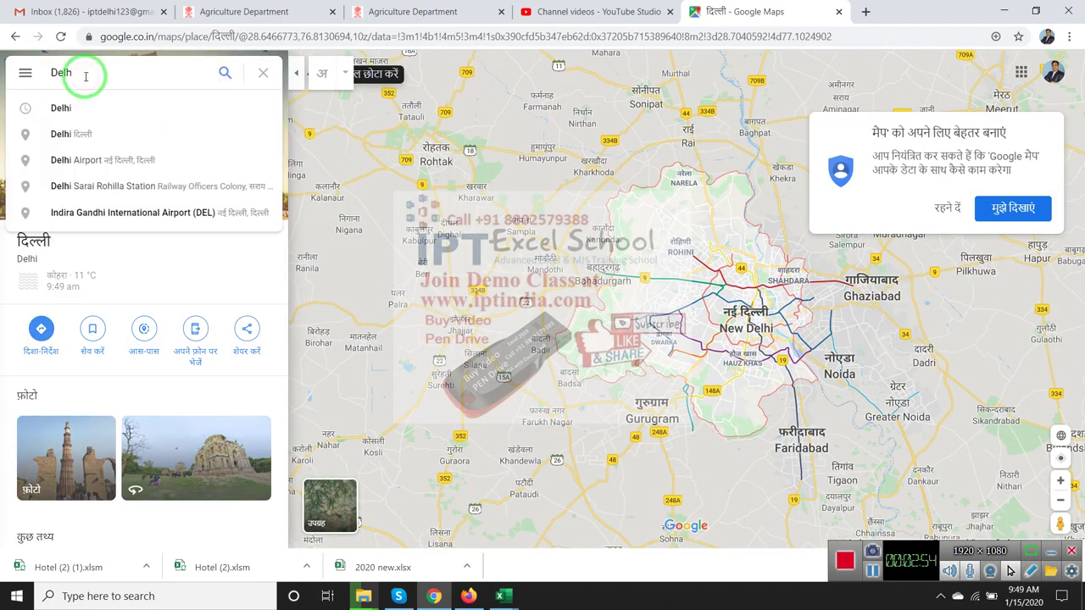
key(Return)
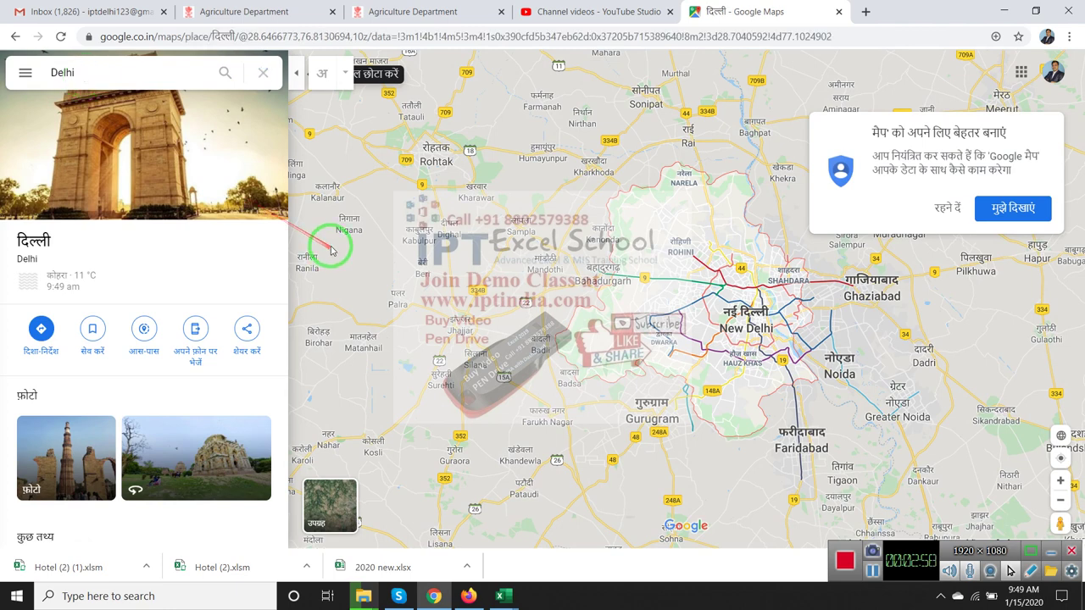
drag(322, 433, 190, 406)
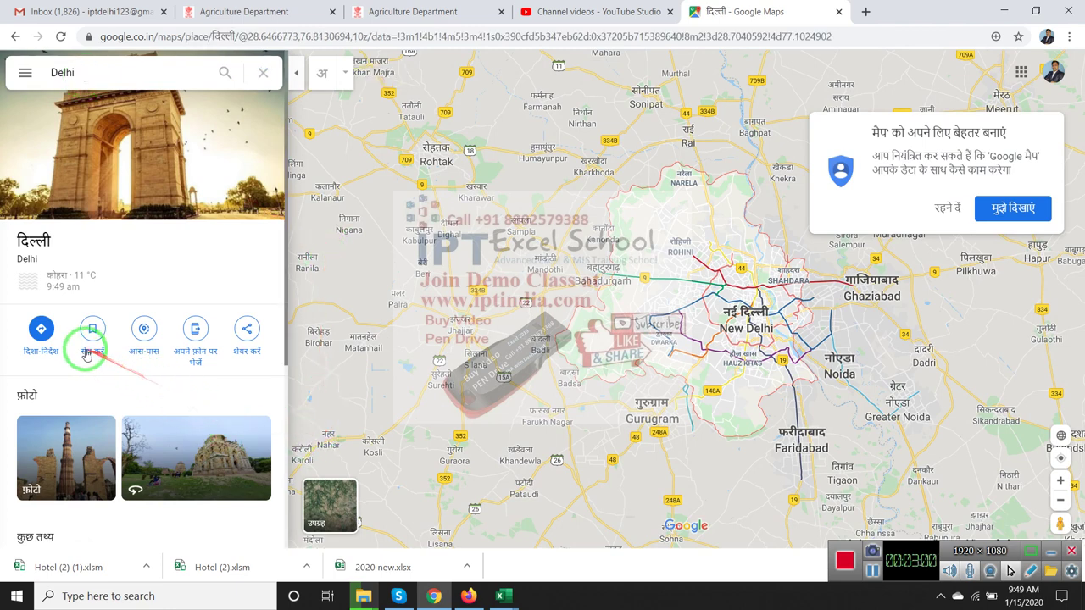
click(42, 332)
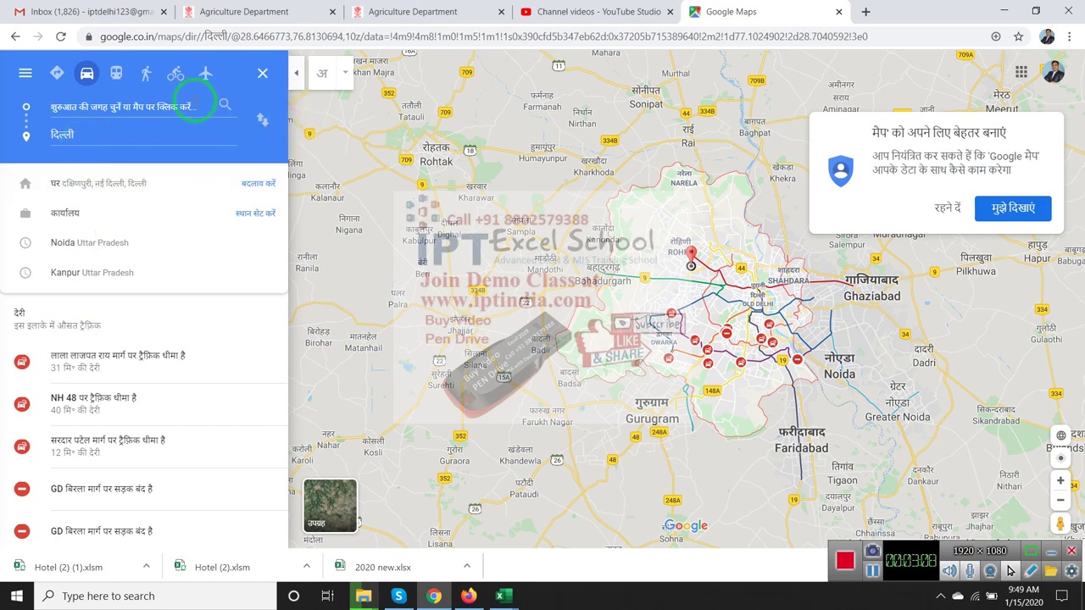
Set Noida as the starting point for the route to Delhi and select the page URL.
text(noida)
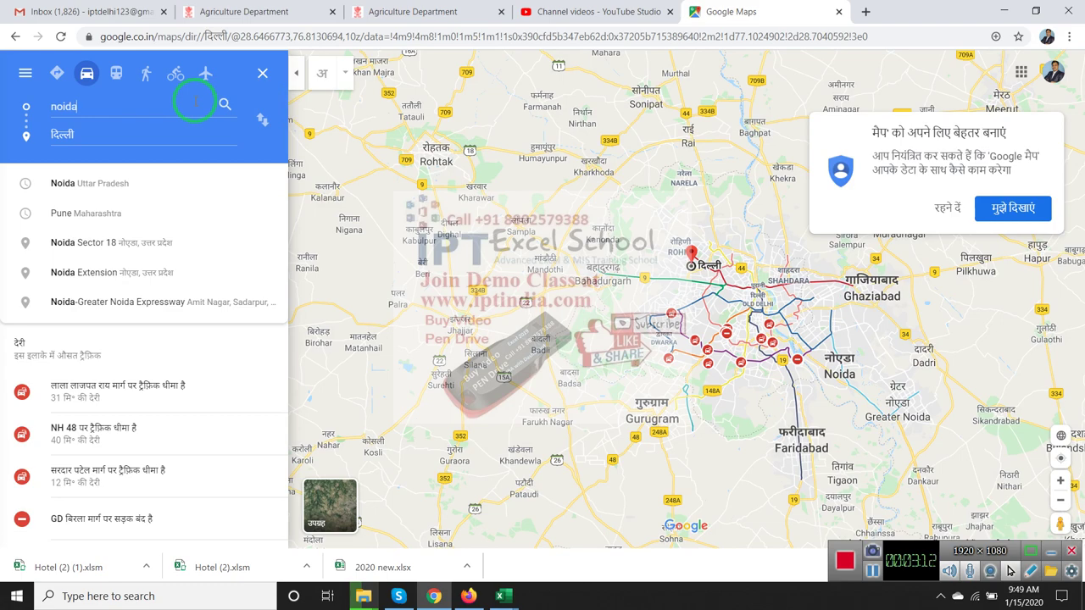
key(Return)
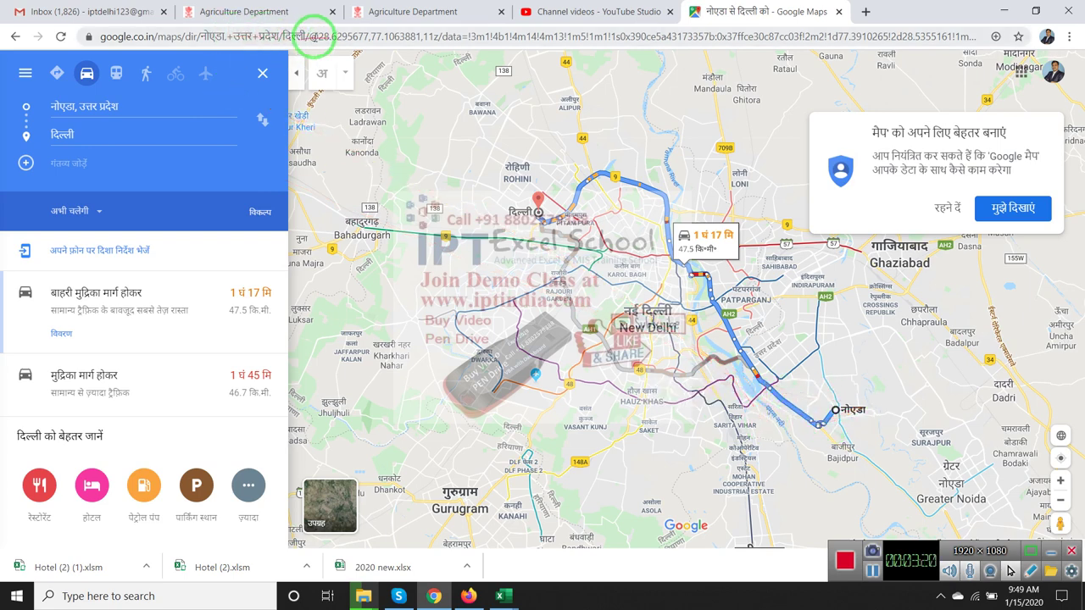
drag(294, 39, 41, 30)
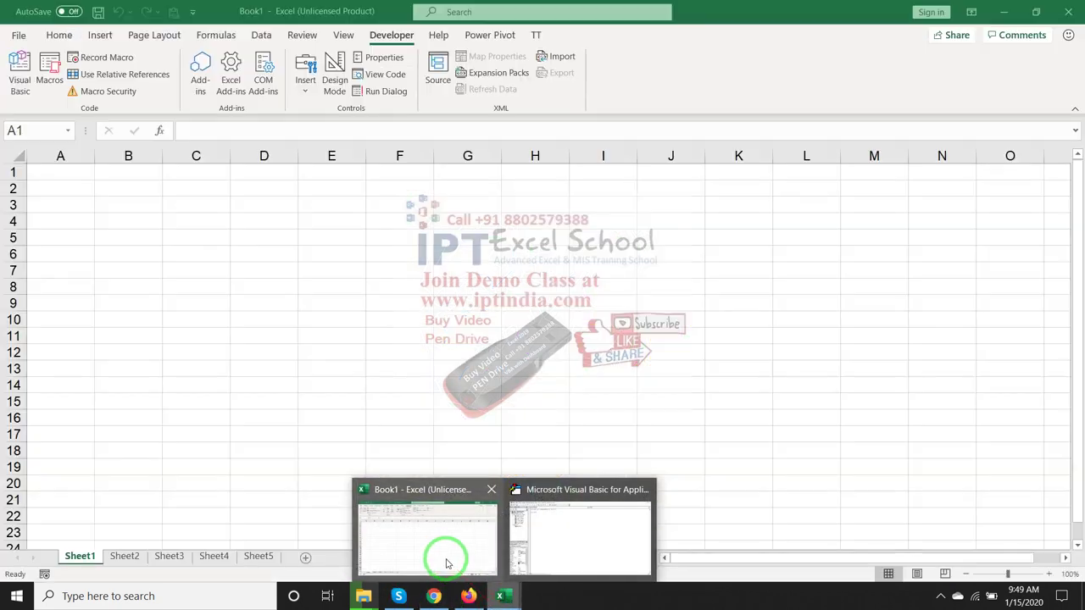
Paste the Google Maps directions URL into cell A4 of the workbook.
click(443, 559)
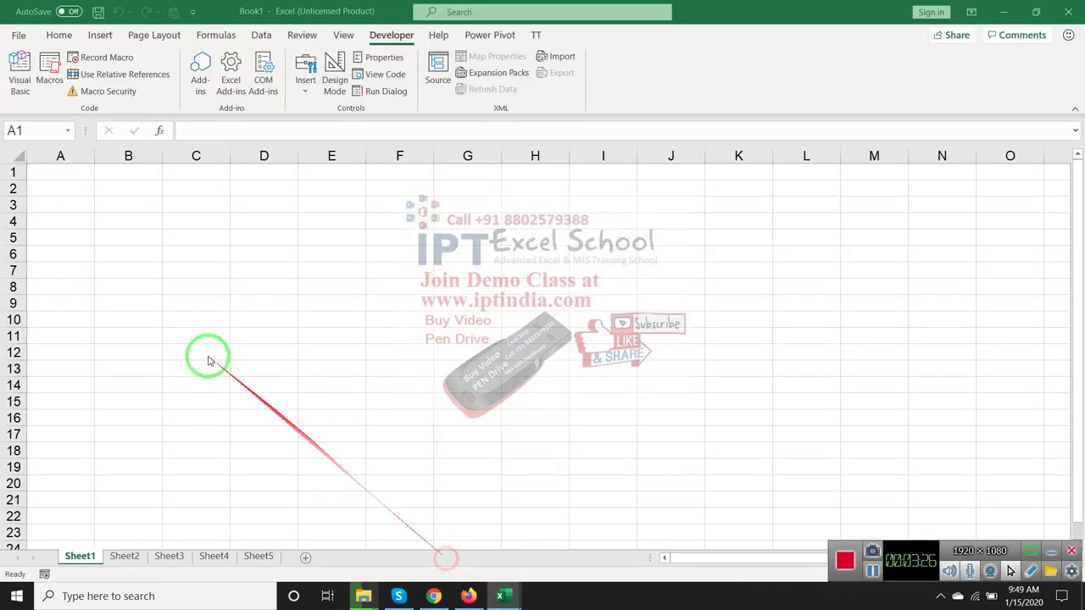
click(88, 220)
key(ctrl+v)
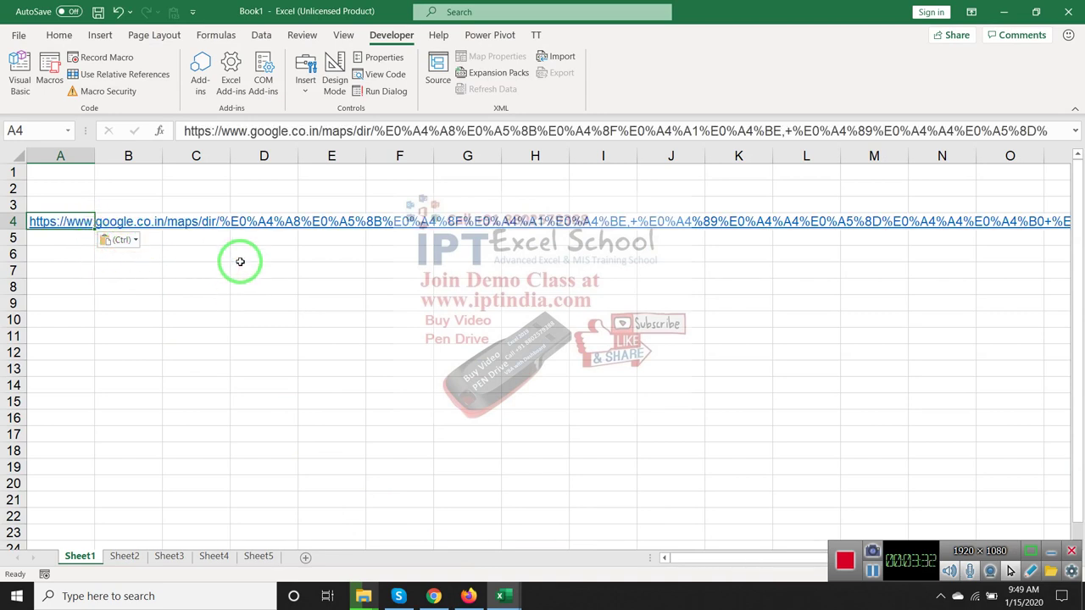
key(Down)
key(Up)
key(alt+Tab)
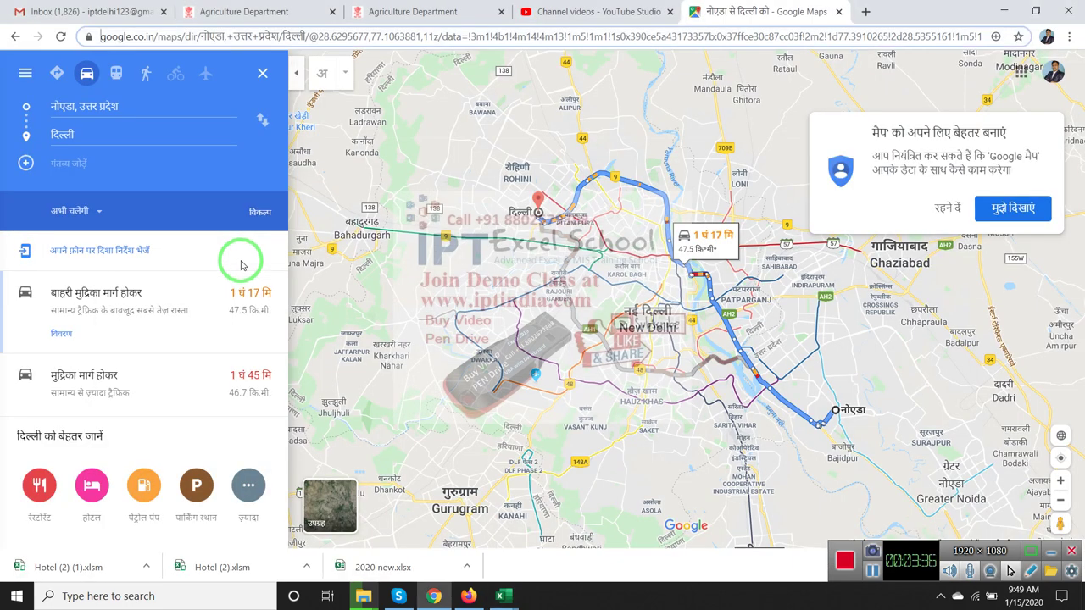
key(alt+Tab)
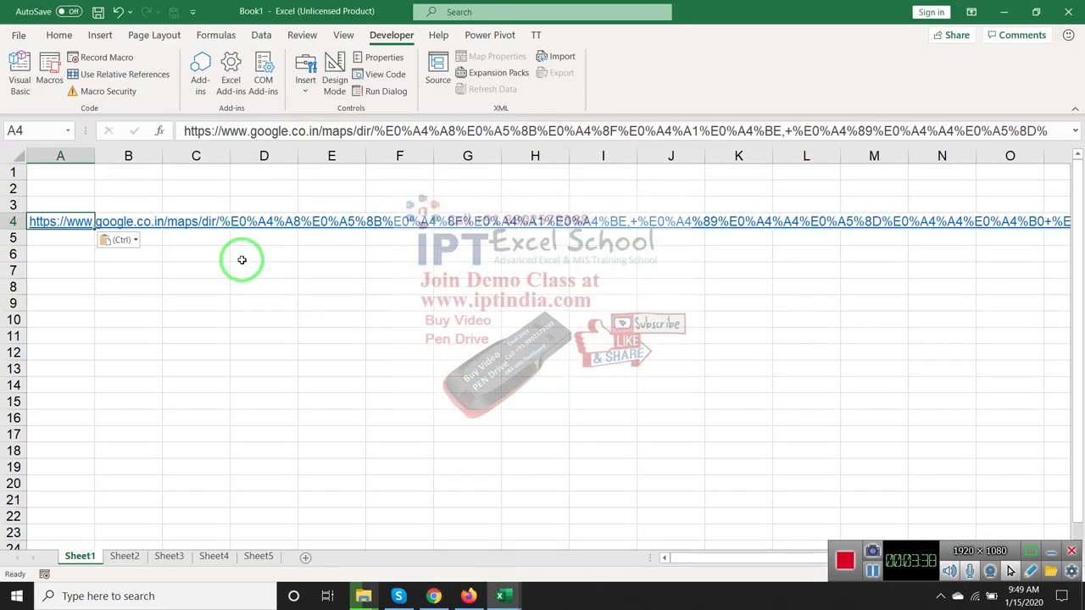
key(alt+Tab)
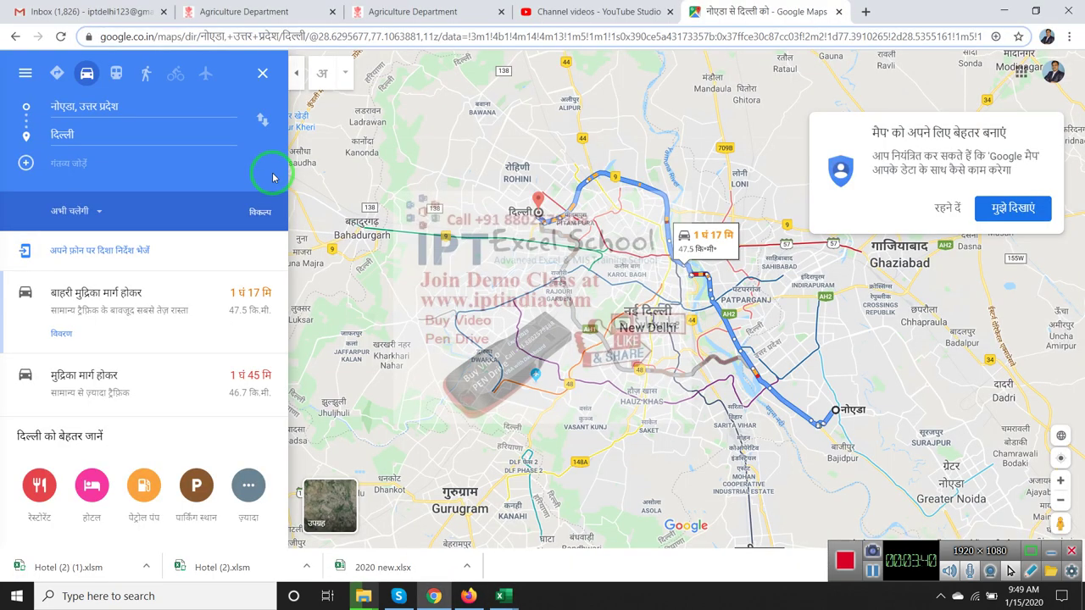
key(alt+Tab)
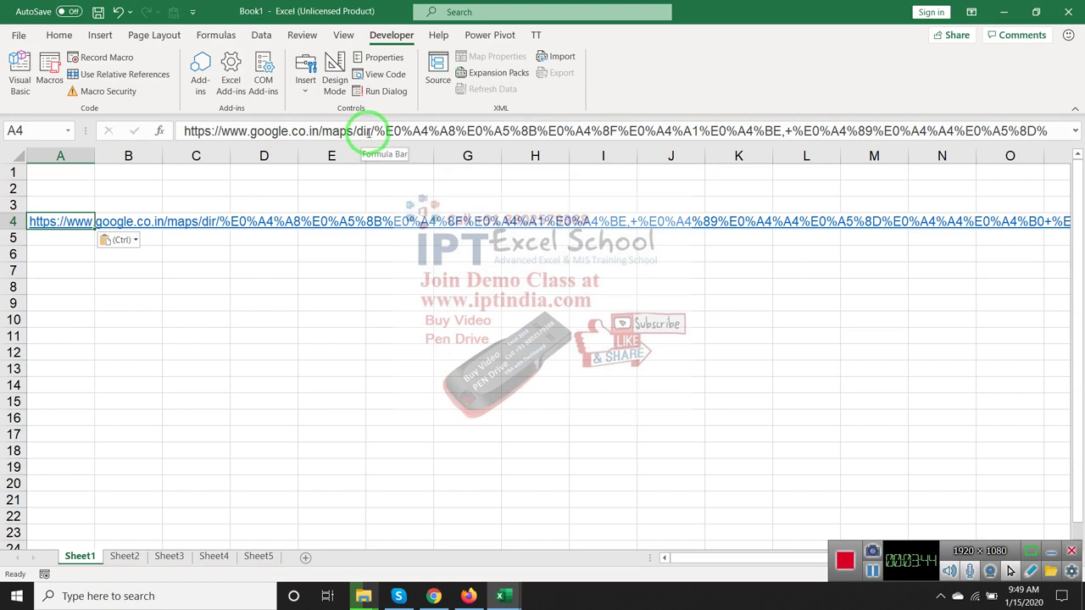
drag(380, 133, 1080, 206)
key(Delete)
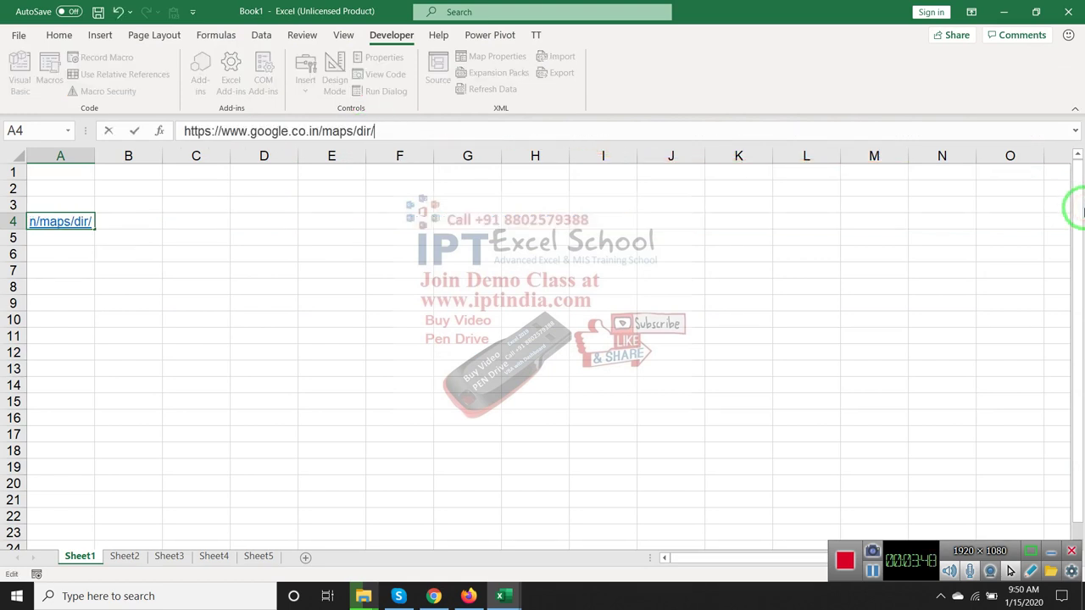
text(Delhi)
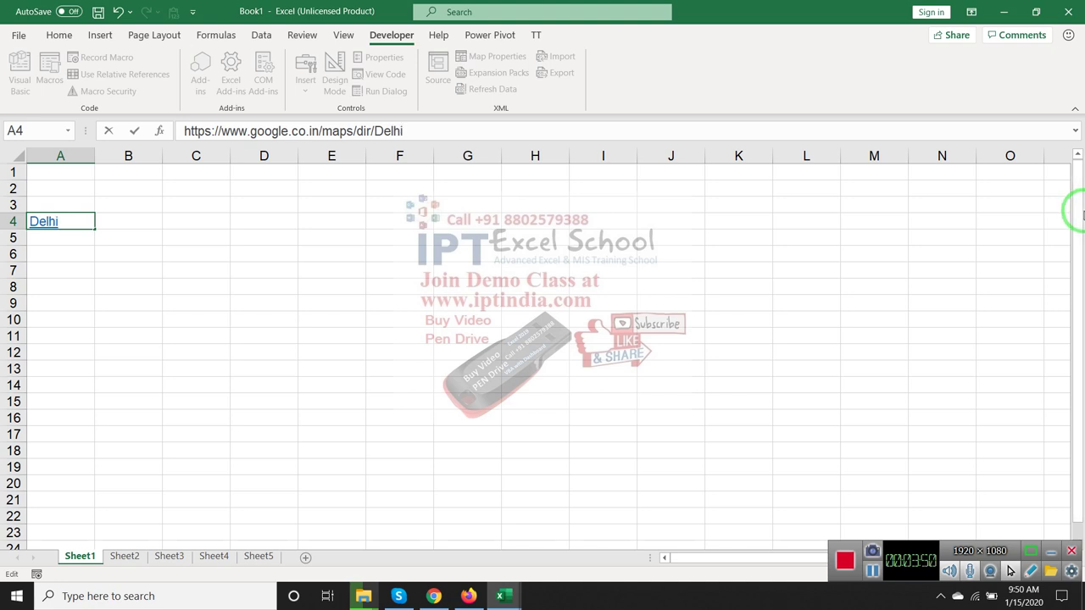
text(/Noida)
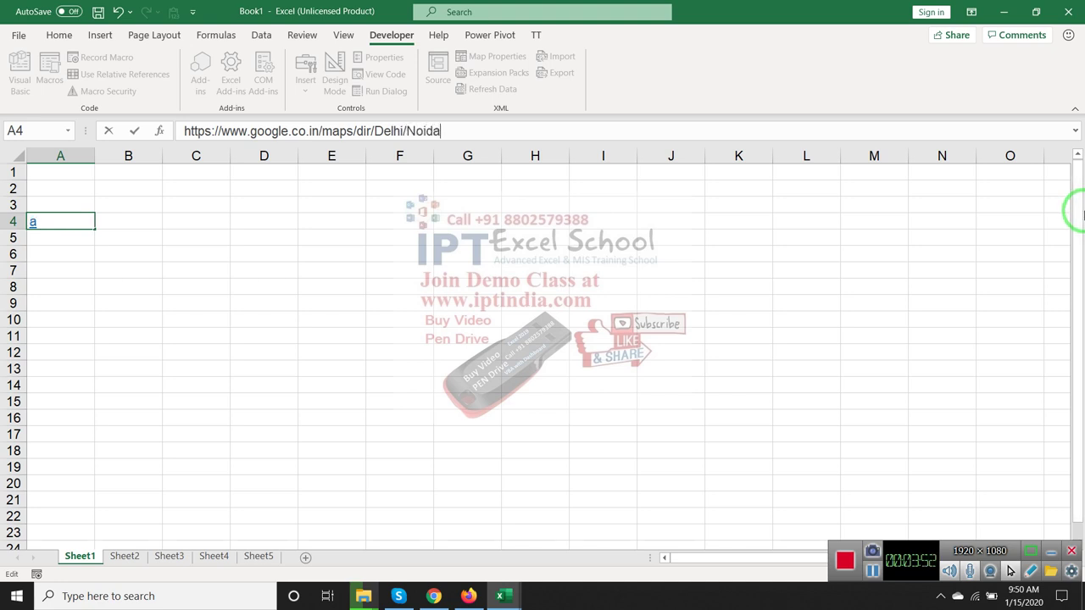
key(Return)
key(Up)
click(127, 221)
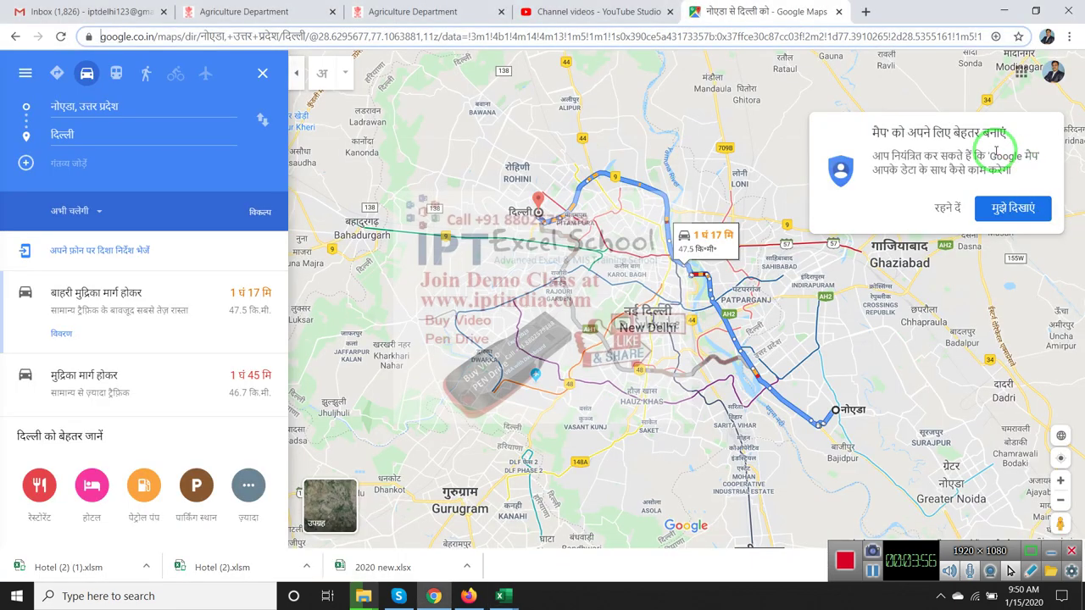
Load the Delhi/Noida directions address from Chrome's address bar.
key(ctrl+l)
text(https://www.google.co.in/maps/dir/Delhi/Noida)
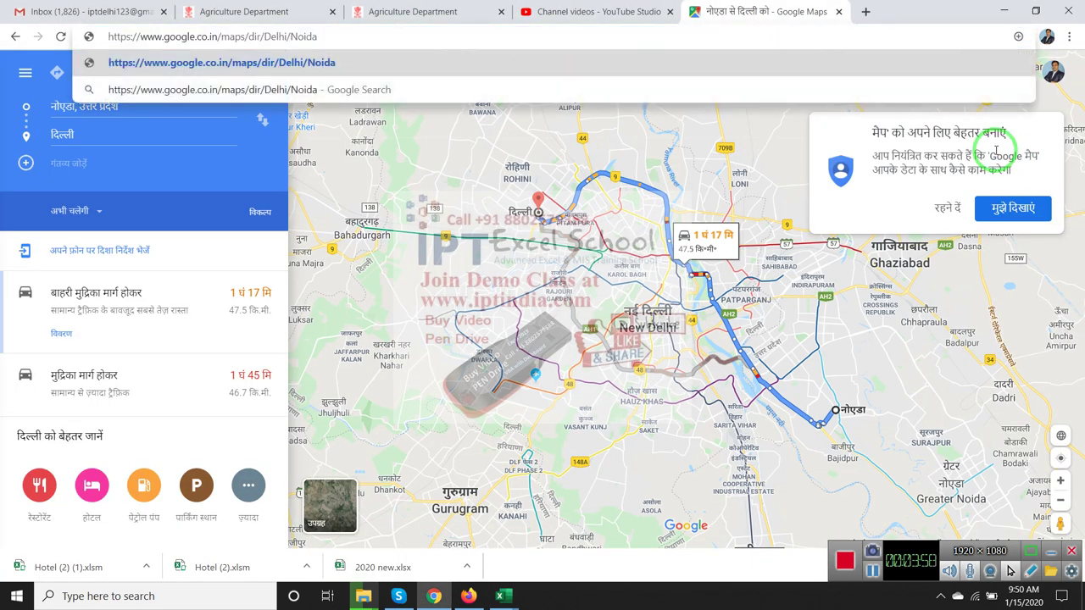
key(Return)
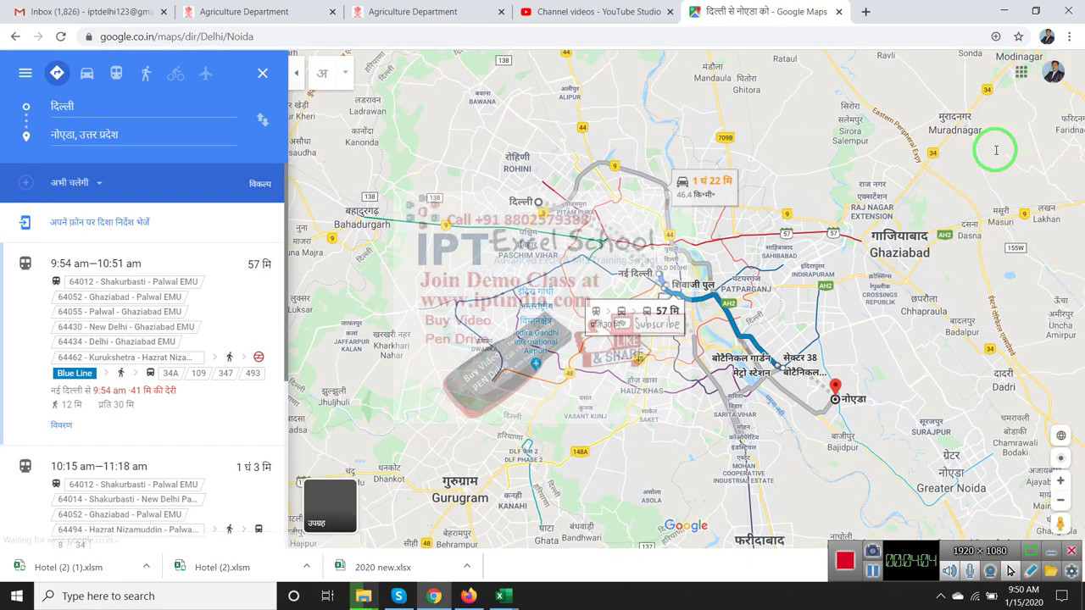
Change A4's address to Delhi/Kanpur and load those directions in Chrome.
key(alt+Tab)
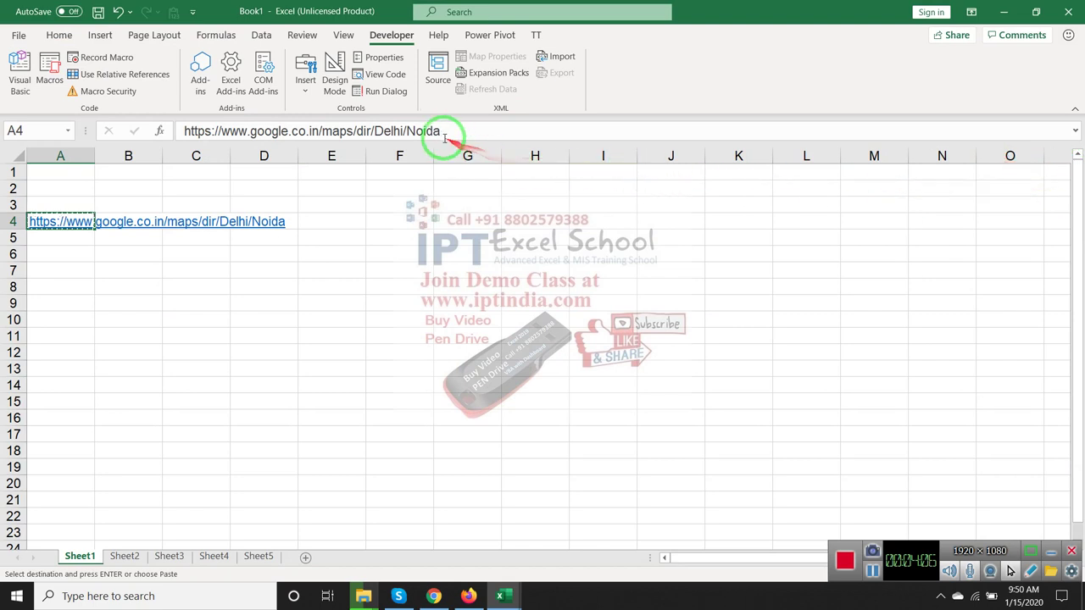
double_click(435, 131)
text(Kan)
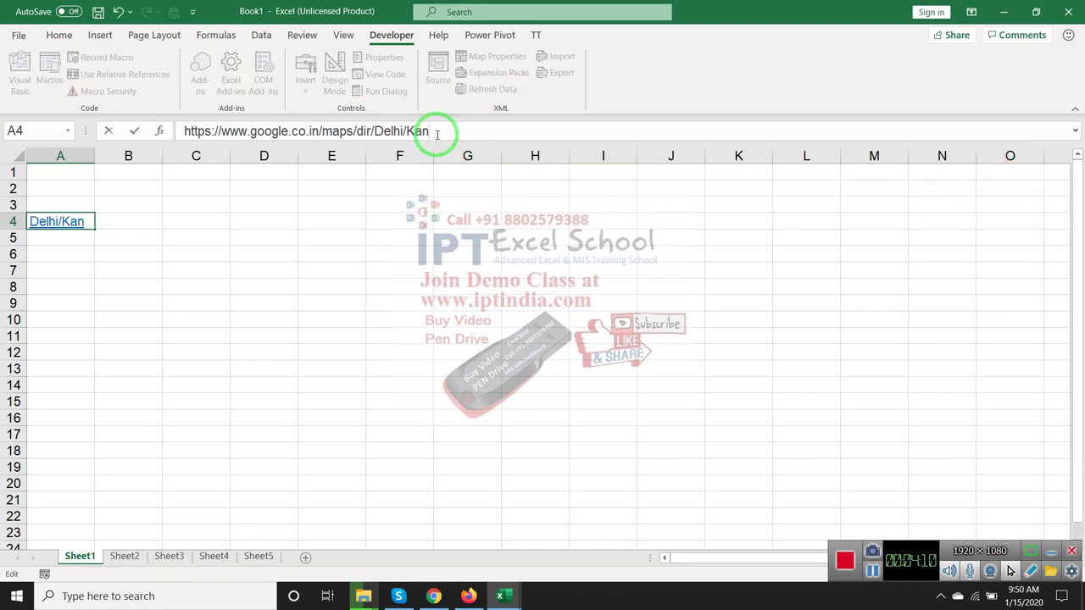
text(pur)
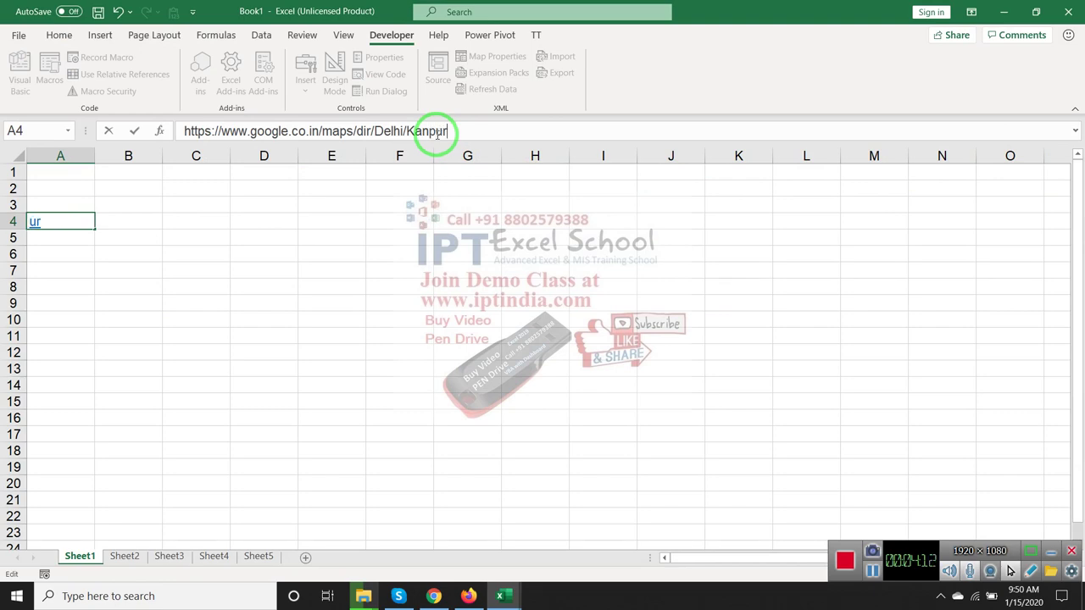
key(Return)
key(Up)
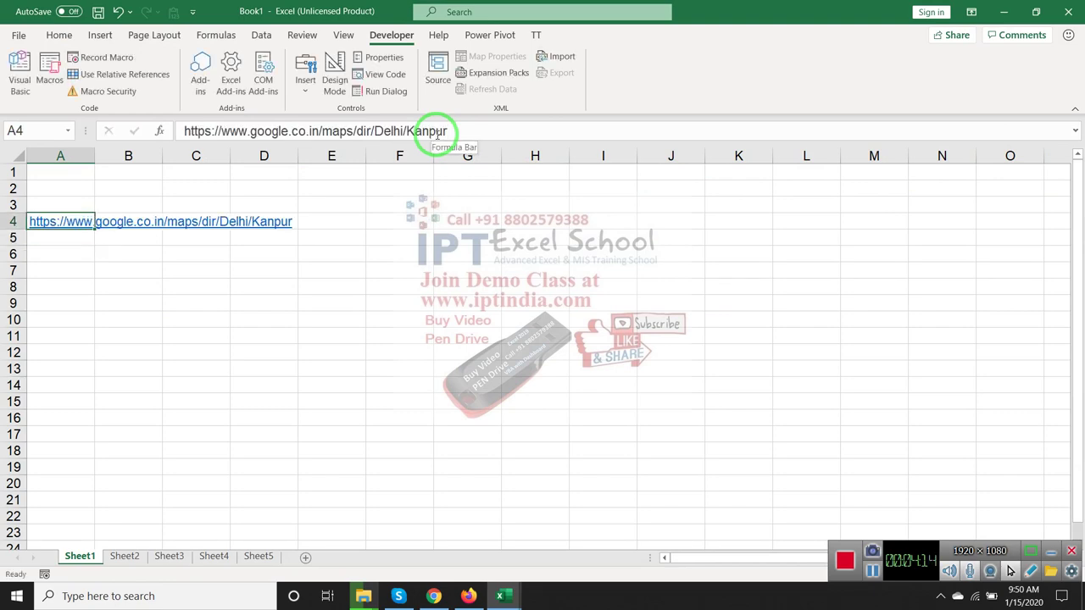
key(alt+Tab)
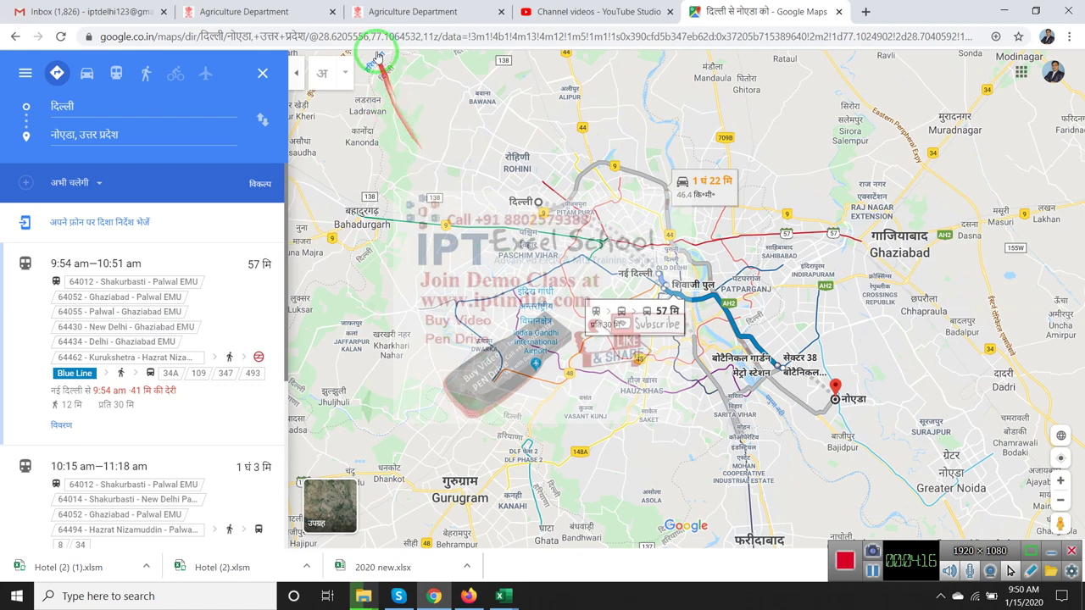
click(374, 38)
text(https://www.google.co.in/maps/dir/Delhi/Kanpur)
key(Return)
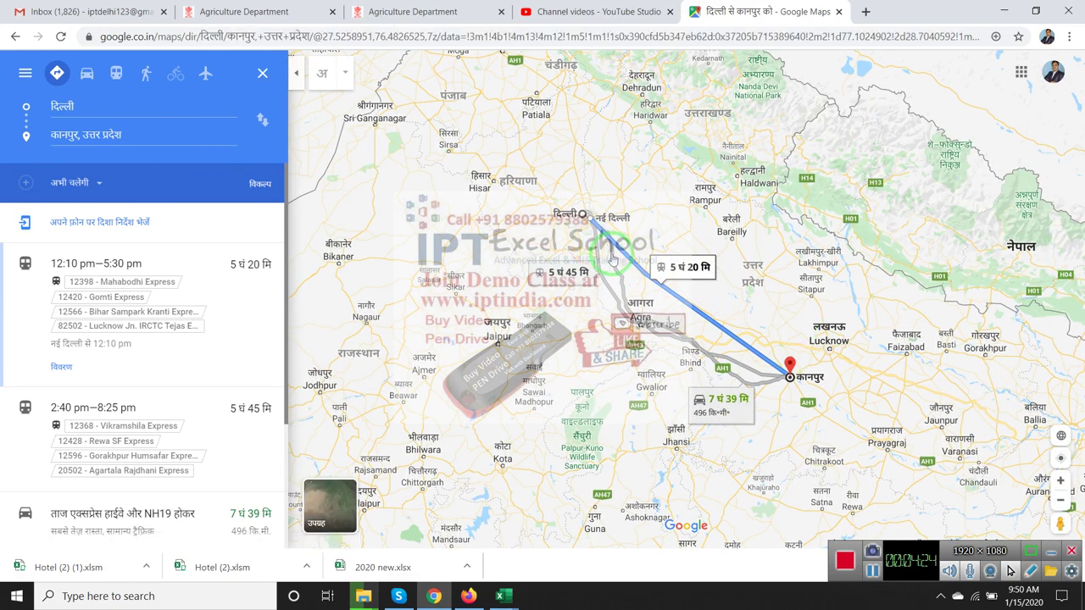
Select the whole address in A4 and return to the CommandButton1_Click code.
click(500, 596)
drag(398, 234, 382, 154)
mouse_move(450, 130)
mouse_down()
mouse_move(169, 166)
mouse_move(538, 574)
mouse_up()
key(ctrl+c)
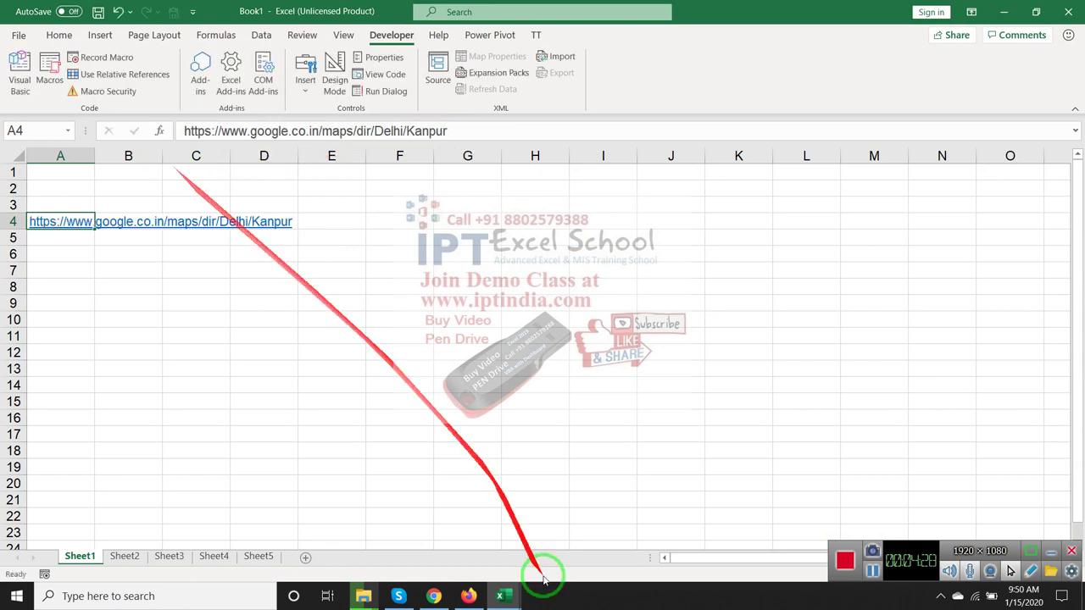
click(577, 549)
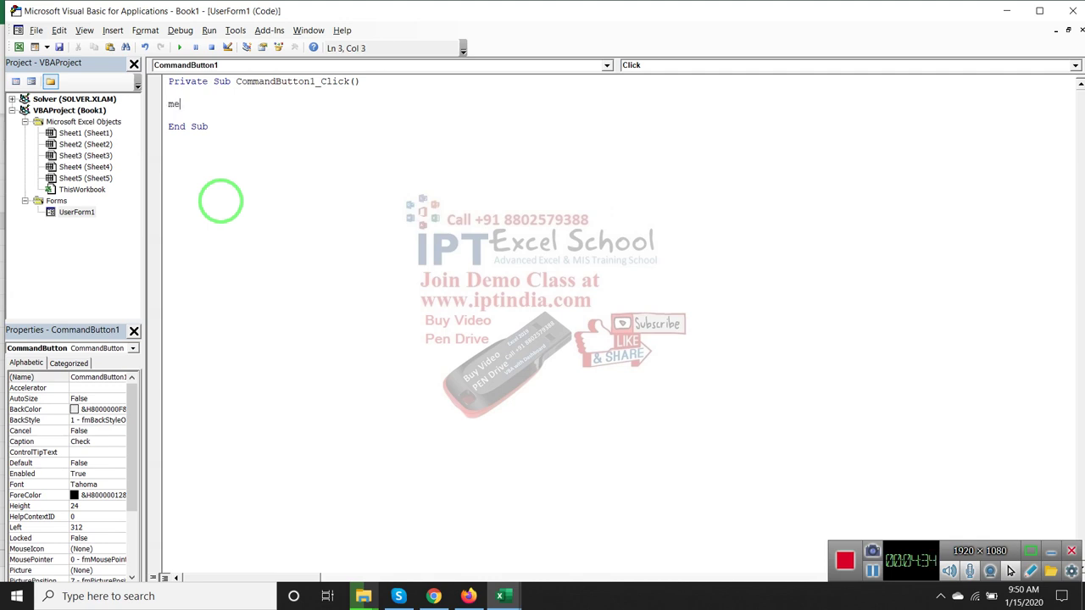
Start the line with Me.WebBrowser1.Navigate and paste in the Google Maps directions URL.
text(.)
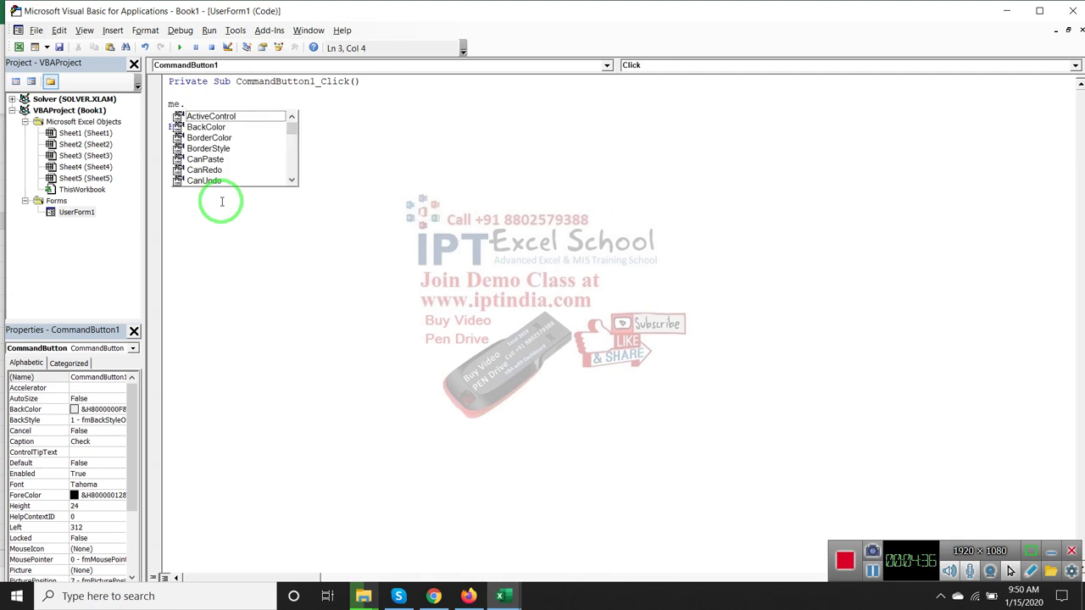
text(w)
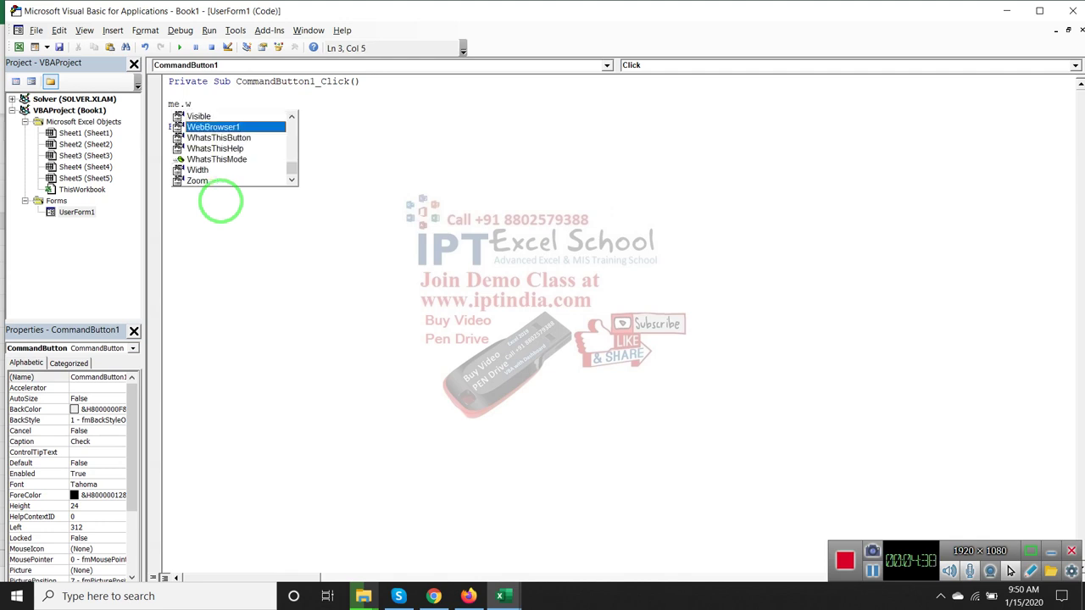
key(Tab)
text(.n)
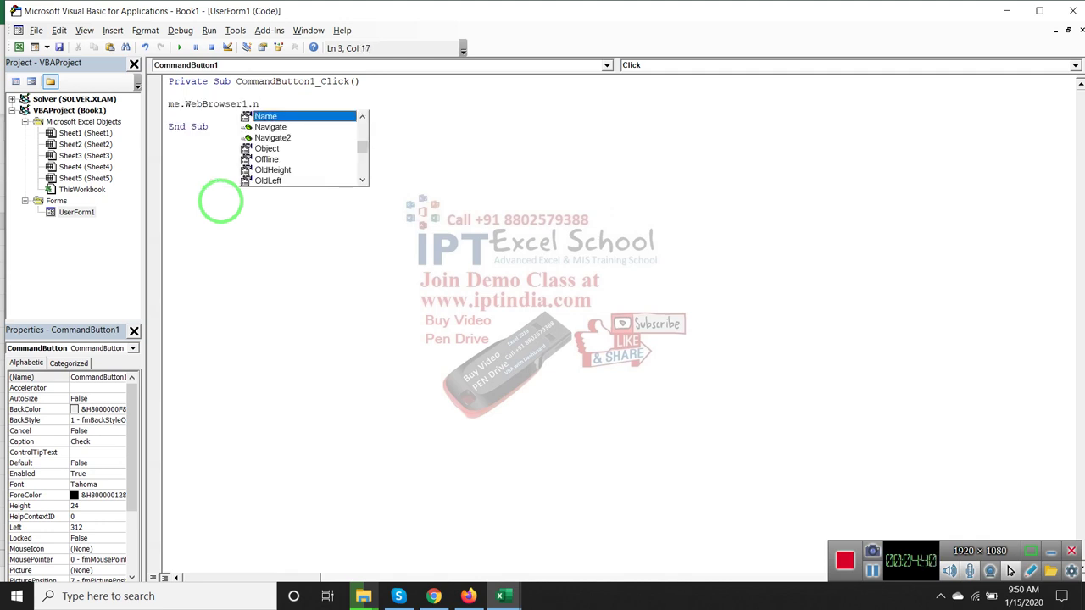
text(a)
key(Tab)
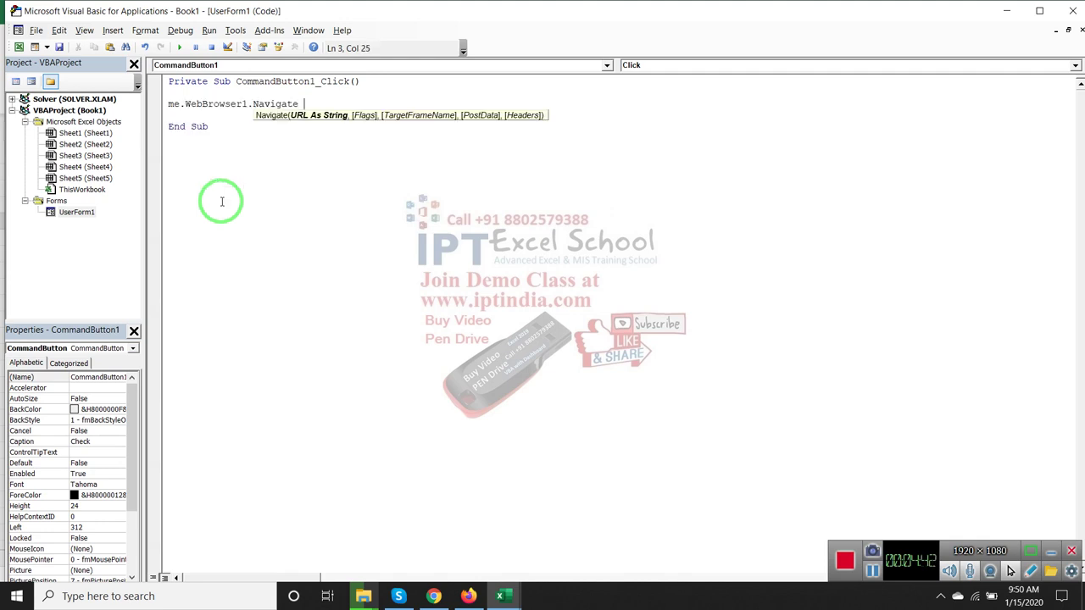
key(ctrl+v)
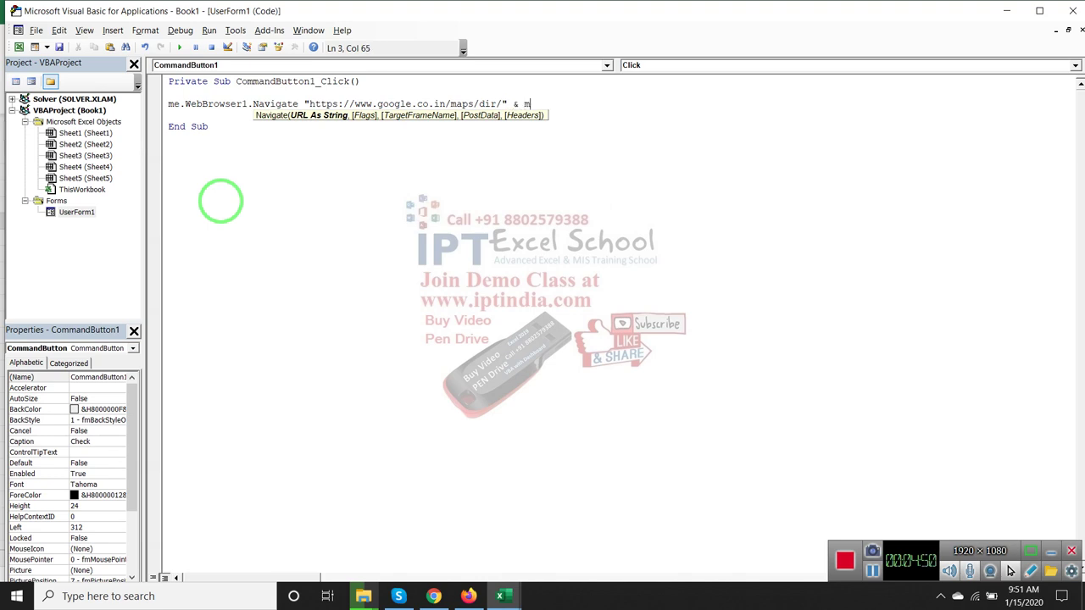
Finish the line with & Me.TextBox1.Value & "/" & Me.TextBox2.Value so it auto-formats.
text(e.te)
key(Tab)
text(.v)
text(.)
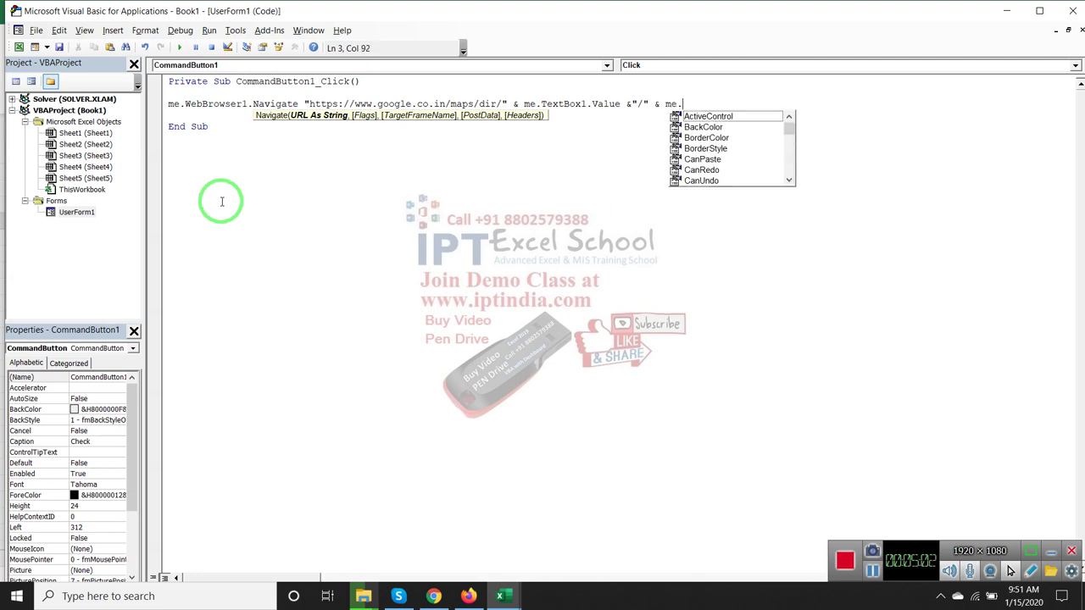
text(te)
key(Down)
key(Tab)
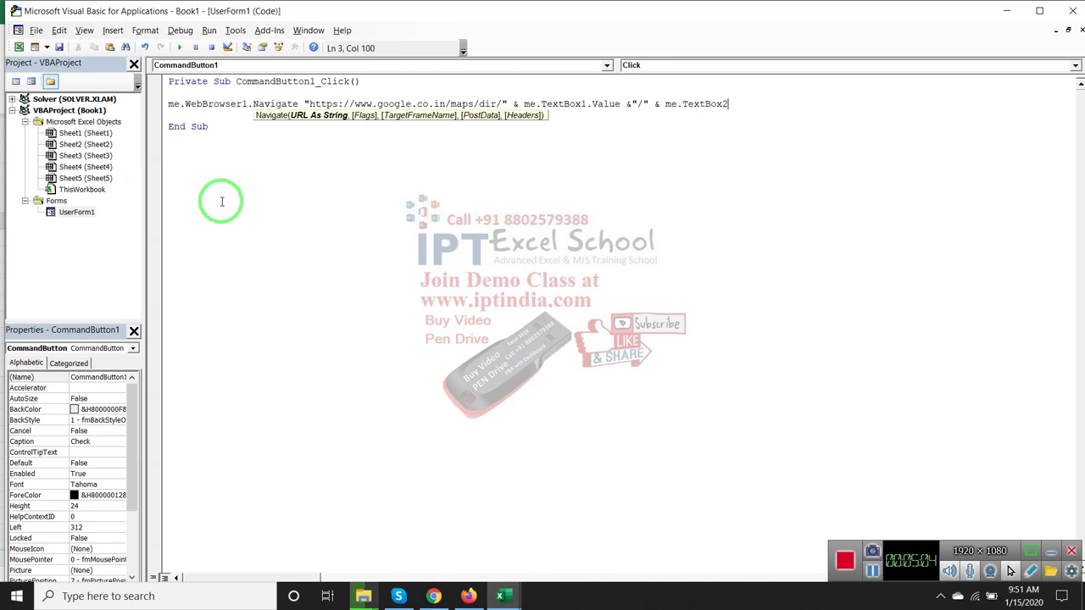
text(.v)
key(Tab)
key(alt+F11)
key(alt+F11)
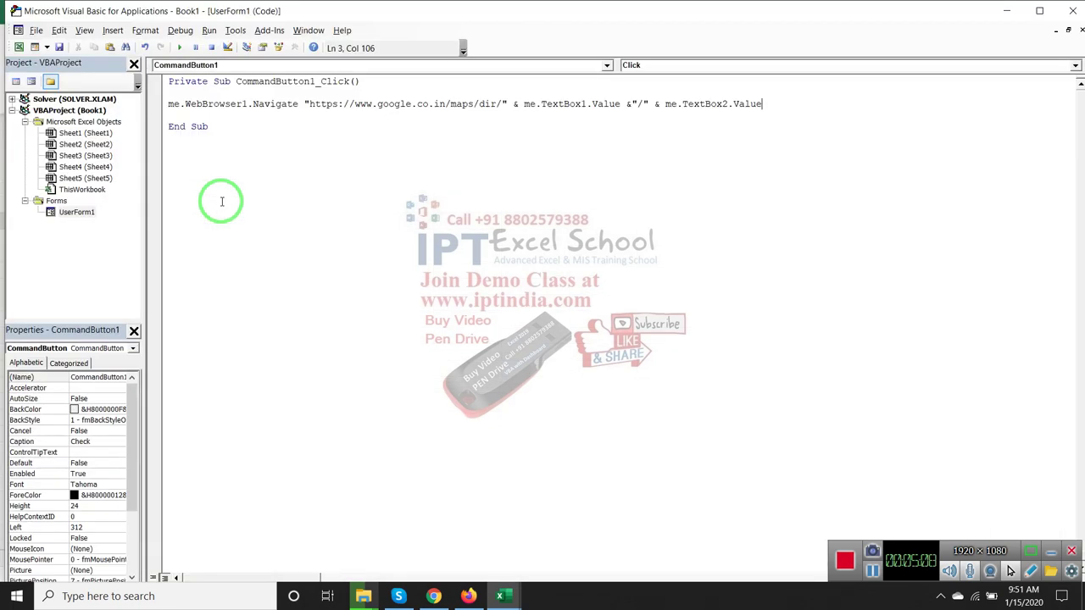
key(Down)
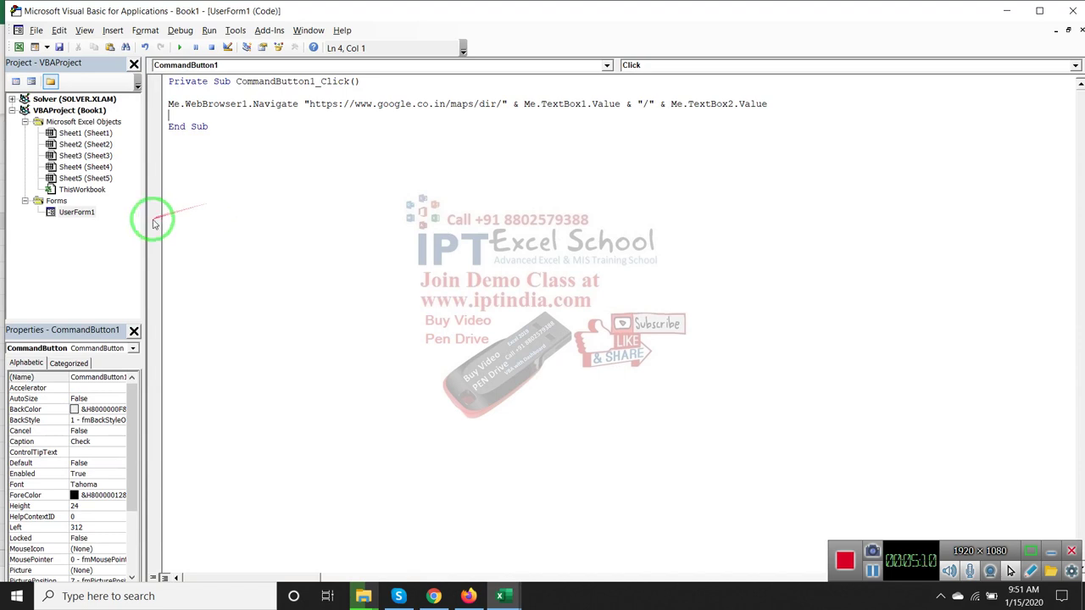
click(80, 212)
Run UserForm1 and check directions from Pune to Nasik.
click(179, 47)
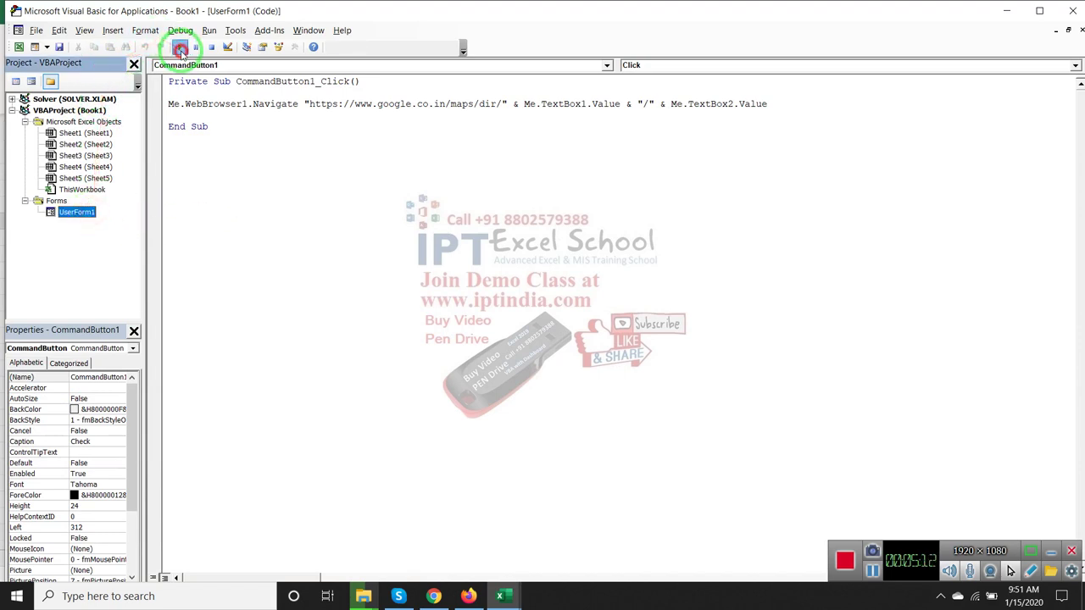
key(Escape)
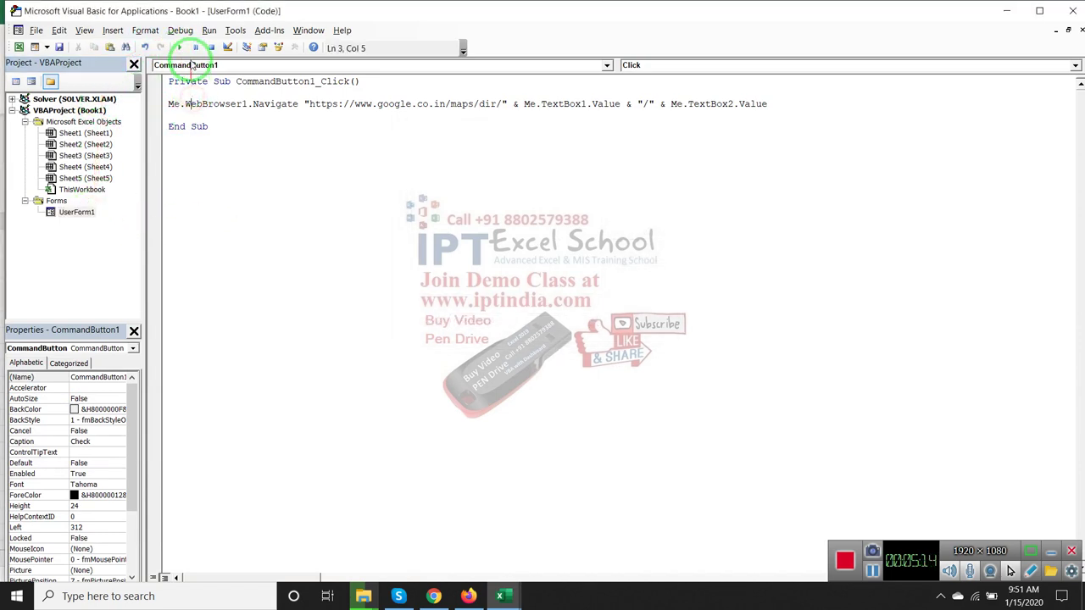
click(179, 47)
text(Nasik)
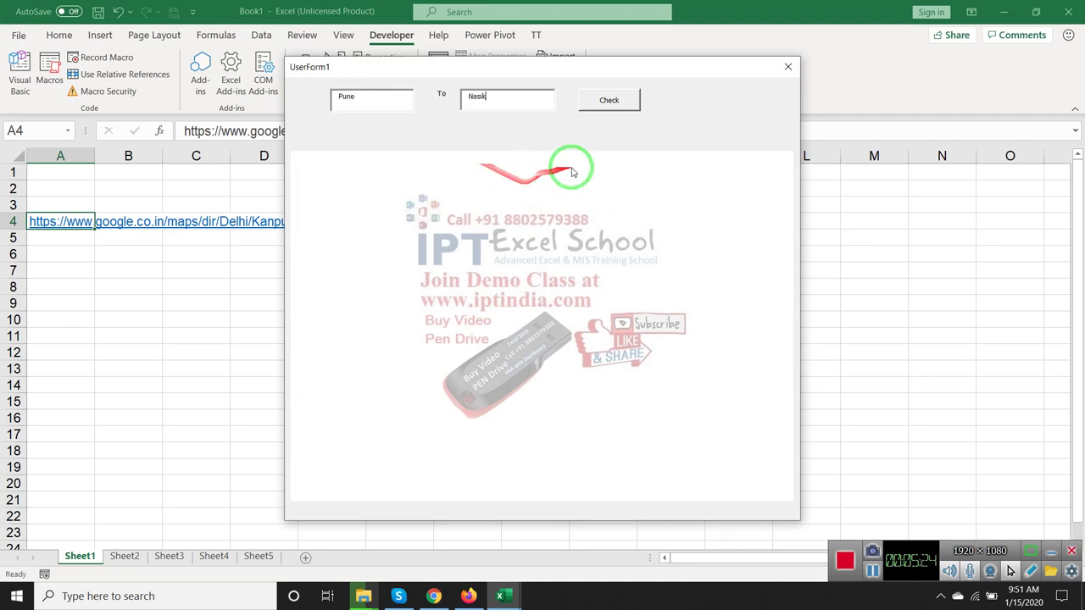
click(612, 102)
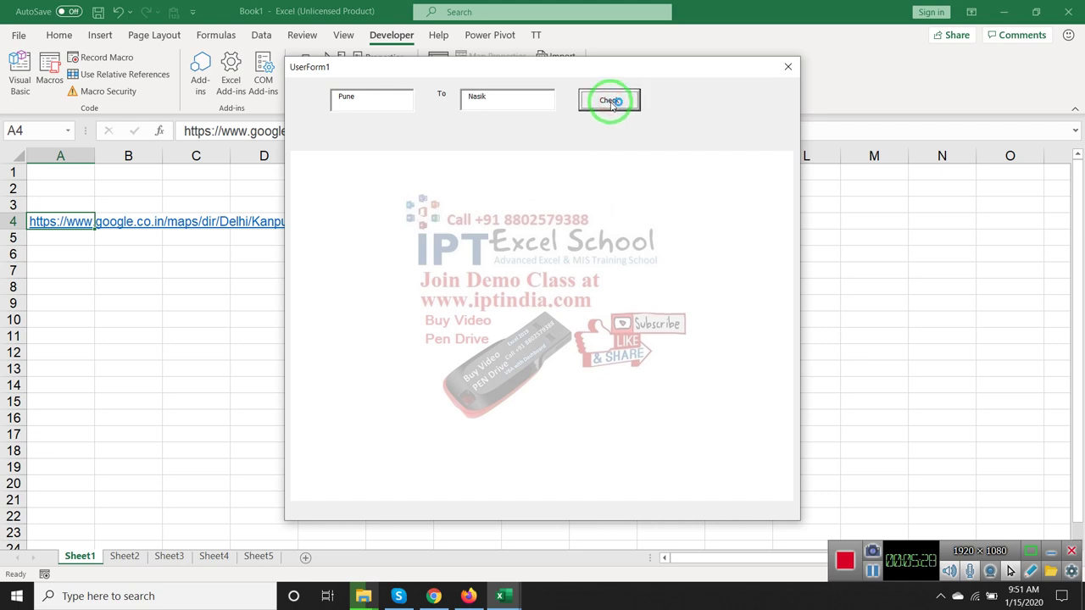
click(589, 206)
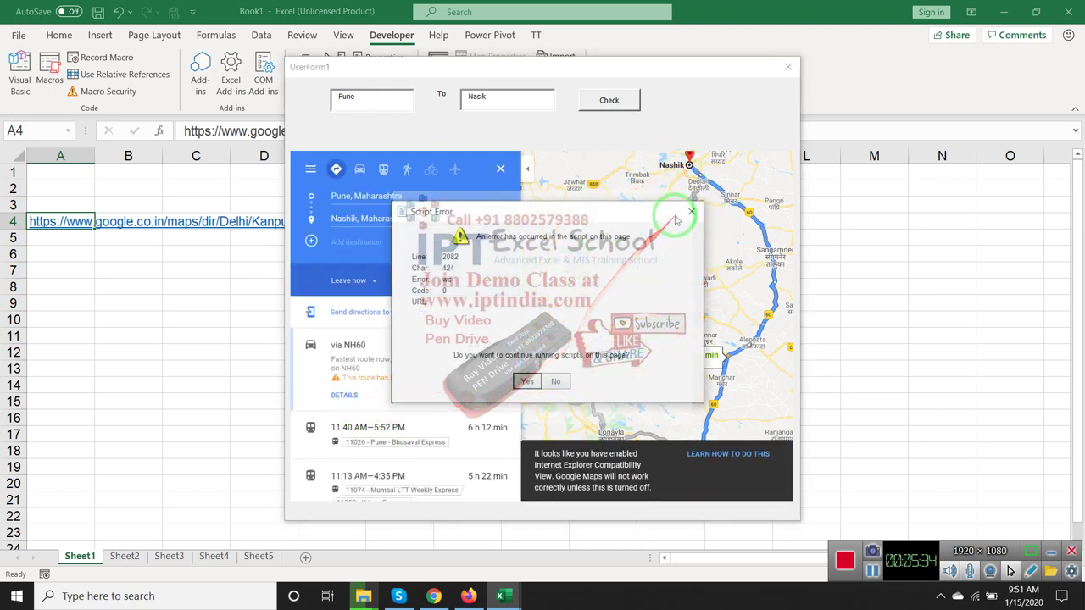
Clear the Script Error dialogs to reveal the Pune–Nasik route, about 4 h 30 min via NH60.
drag(430, 215, 359, 192)
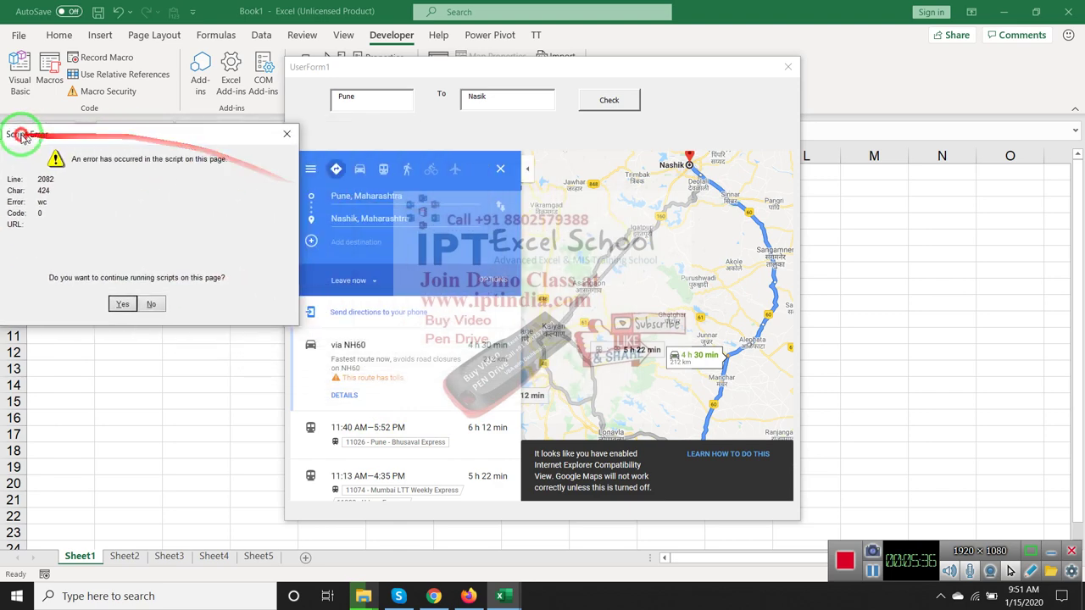
drag(532, 196, 578, 180)
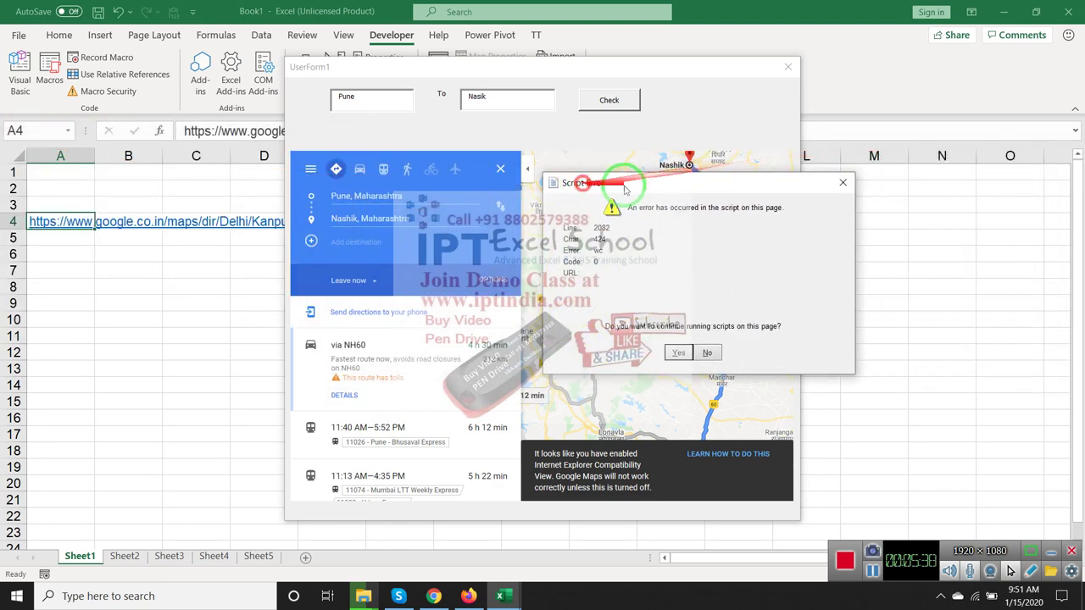
click(843, 184)
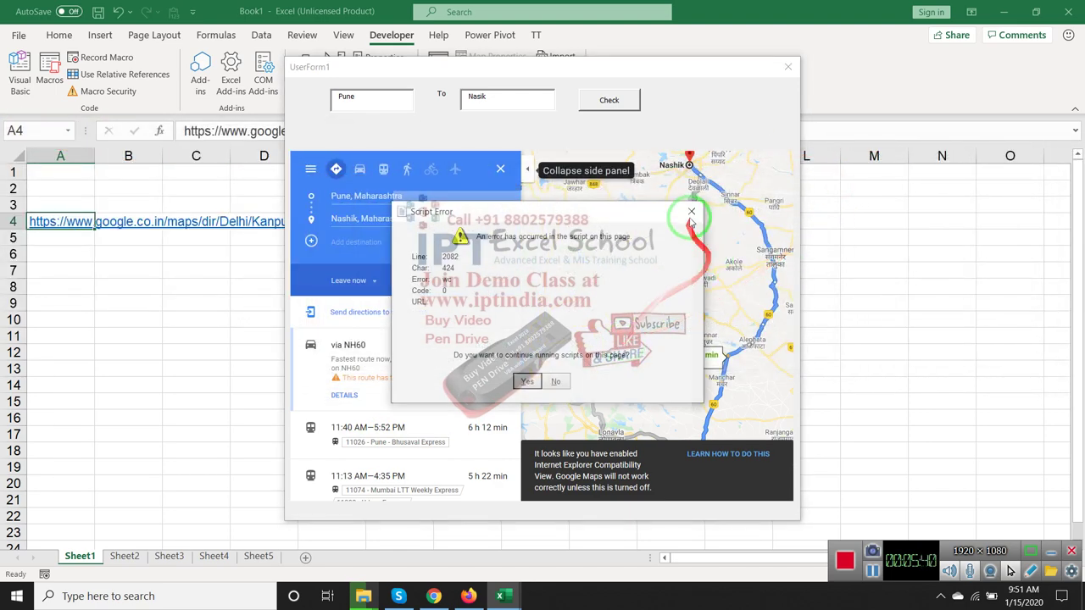
click(691, 213)
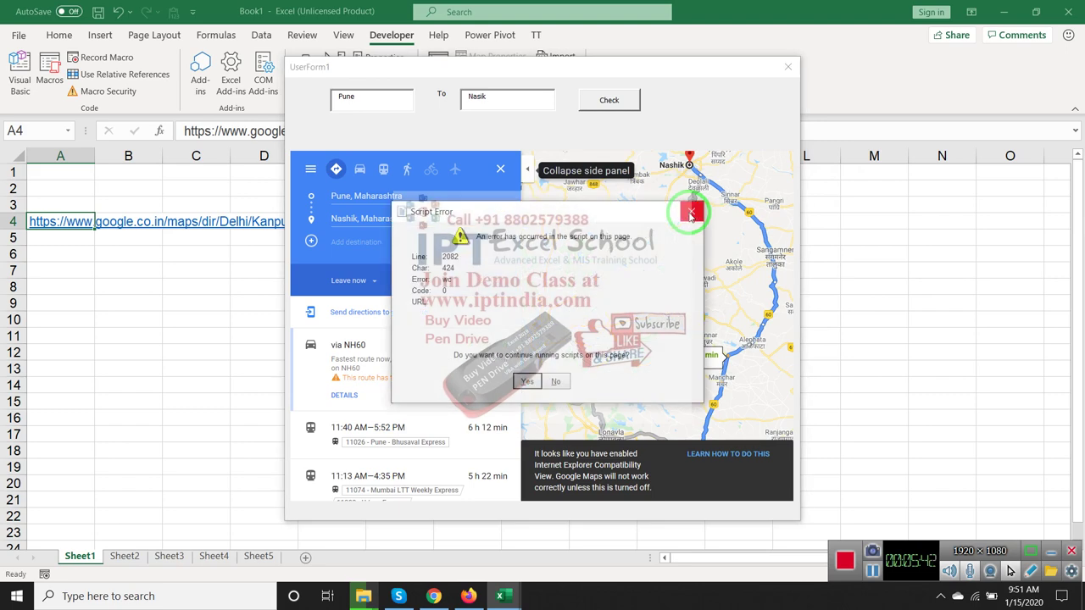
click(691, 213)
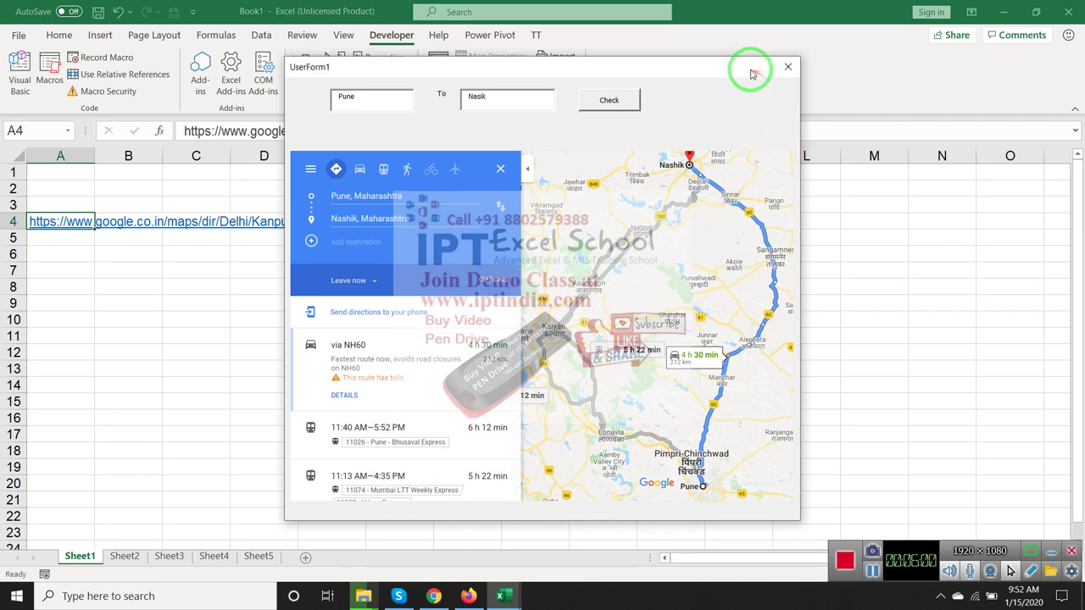
Replace the destination Nasik with Surat and check the Pune–Surat directions.
drag(752, 72, 749, 67)
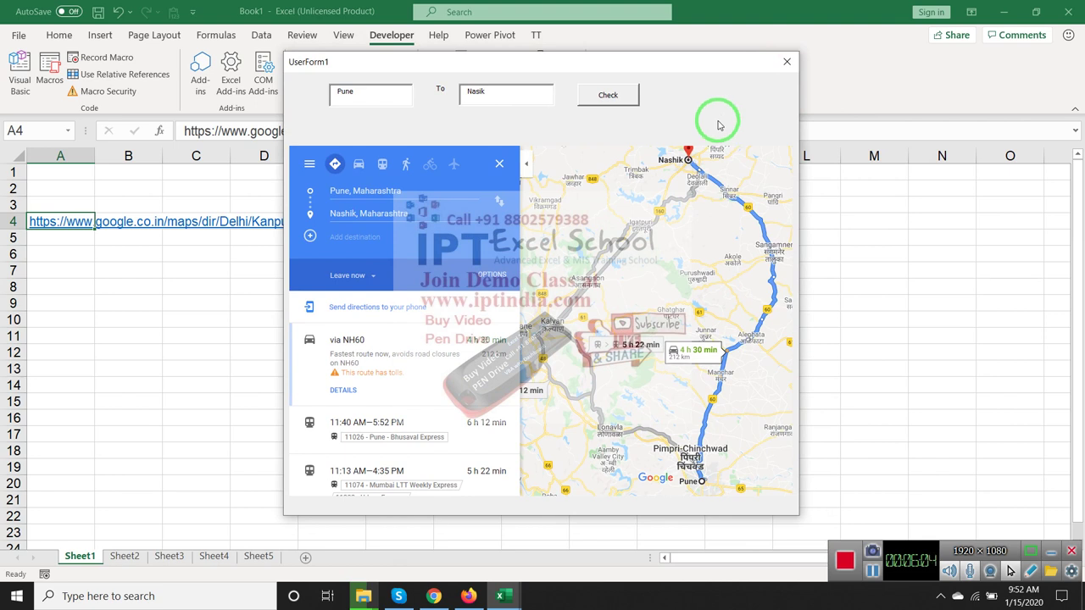
click(512, 89)
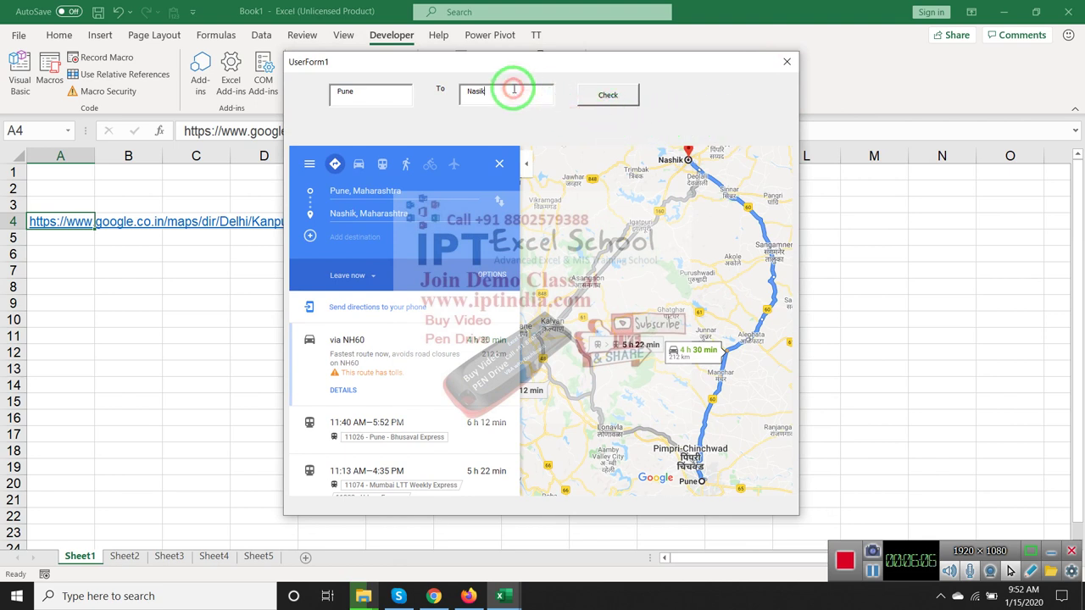
drag(513, 89, 463, 93)
text(Surat)
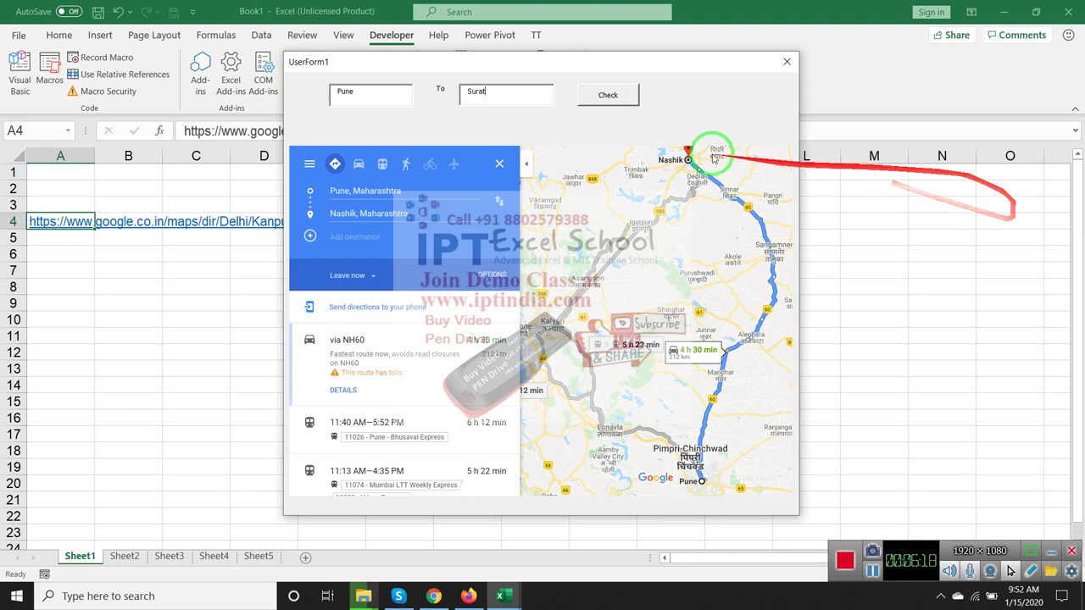
click(617, 98)
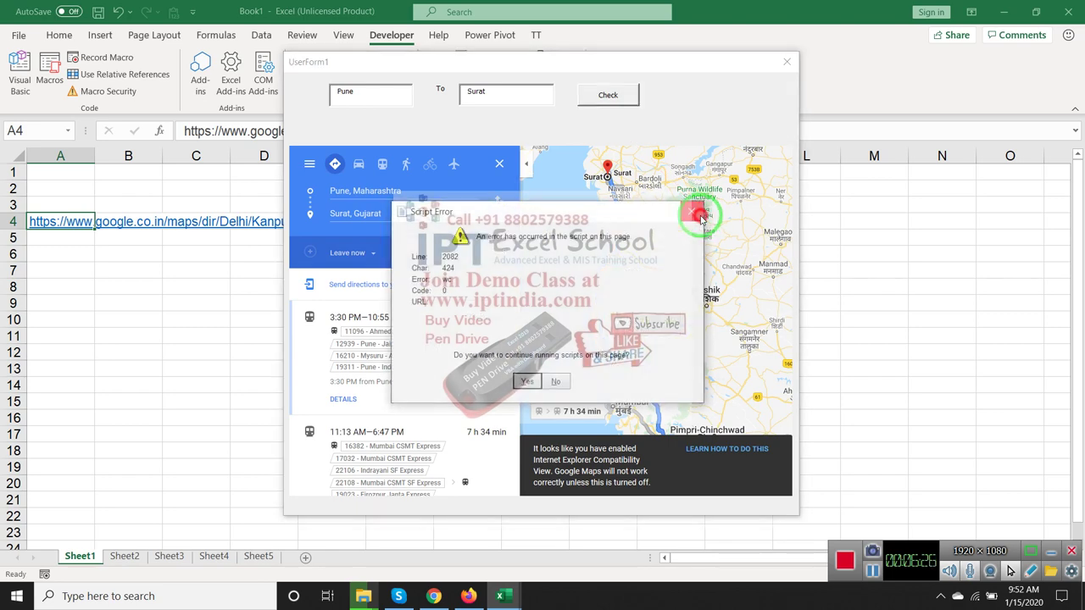
Clear the Script Errors to reveal the 7 h 25 min route, then close the form and show the desktop.
click(700, 217)
click(684, 214)
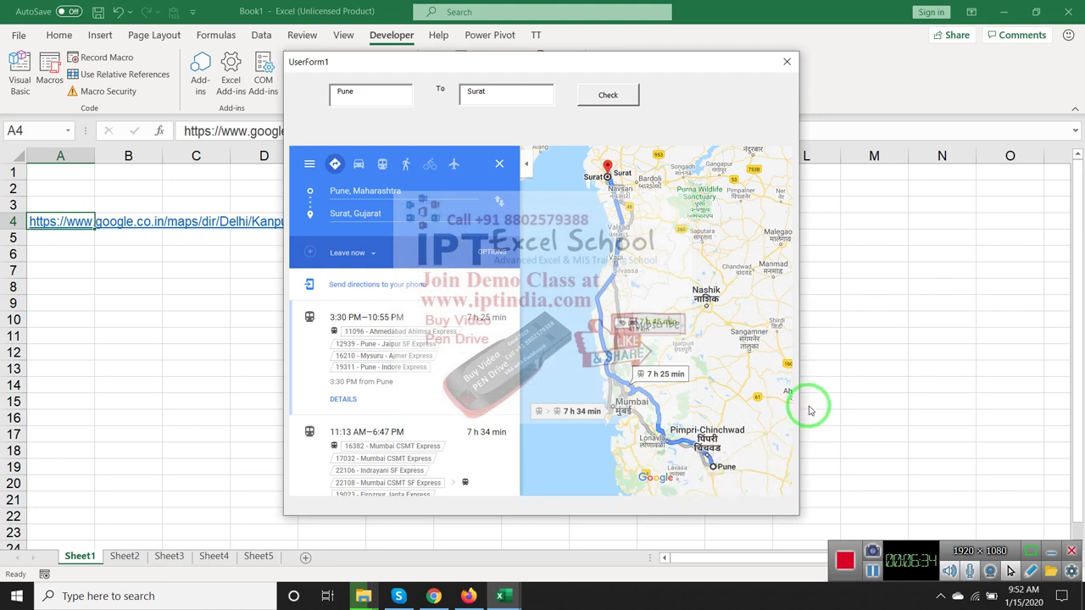
click(787, 61)
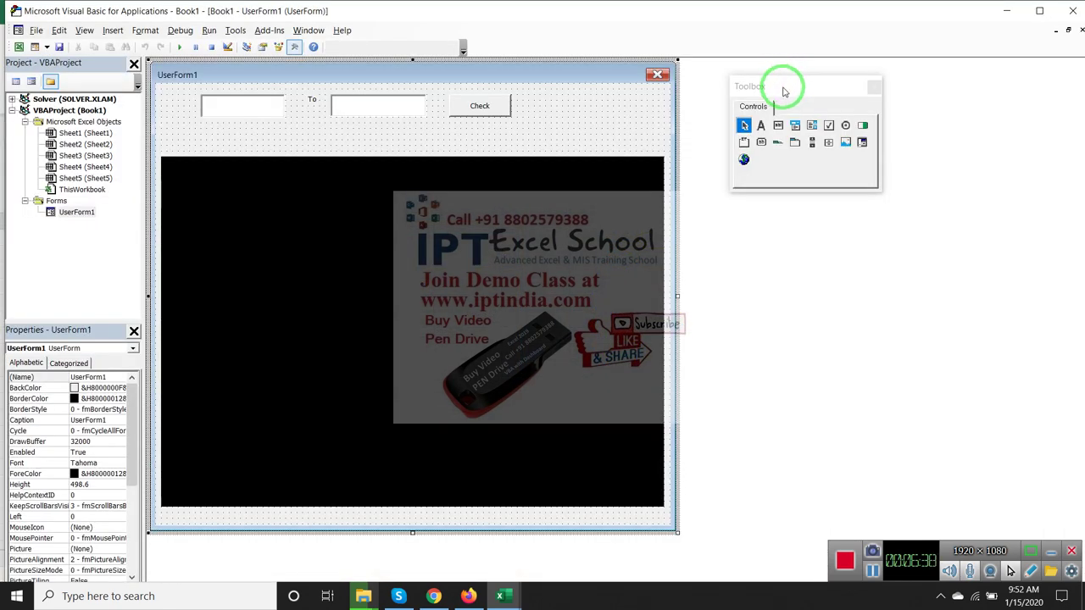
key(super+d)
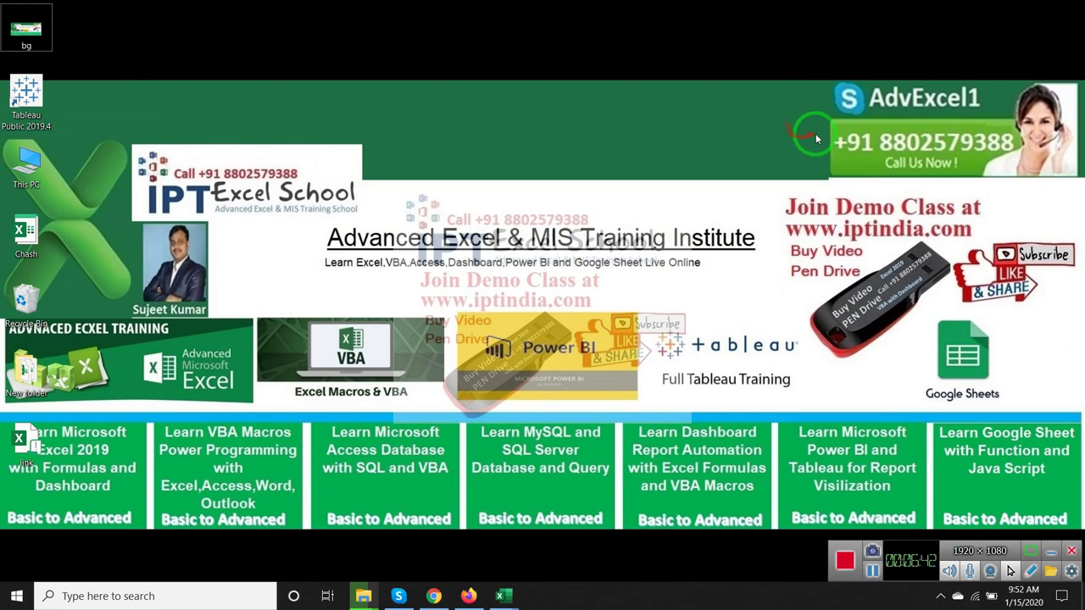
mouse_move(818, 126)
mouse_down()
mouse_move(1014, 149)
mouse_move(1015, 159)
mouse_up()
mouse_move(931, 139)
mouse_down()
mouse_move(772, 48)
mouse_move(811, 75)
mouse_up()
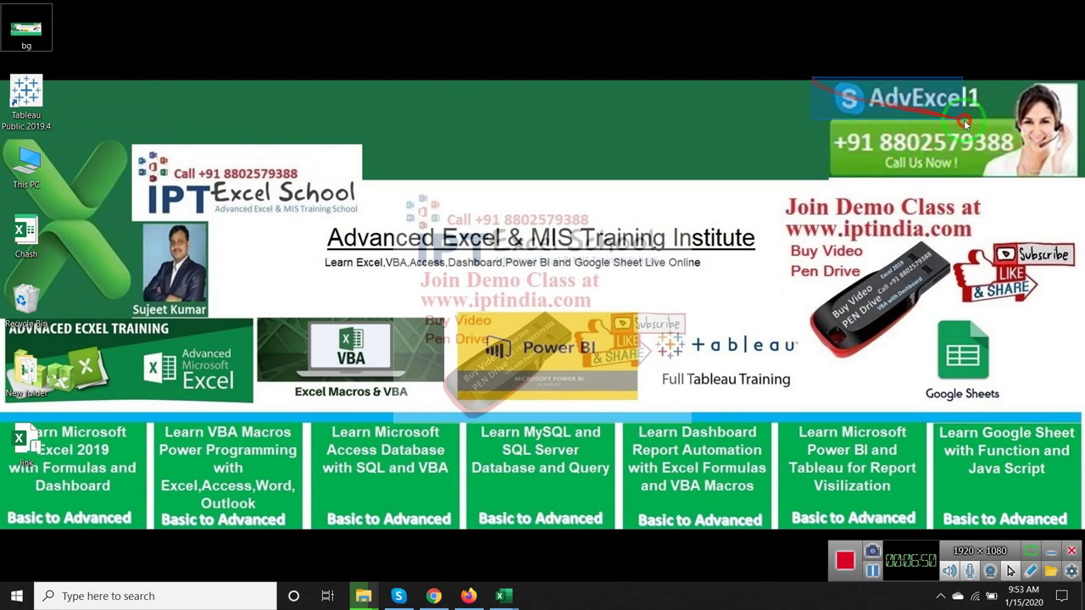
drag(927, 155, 897, 168)
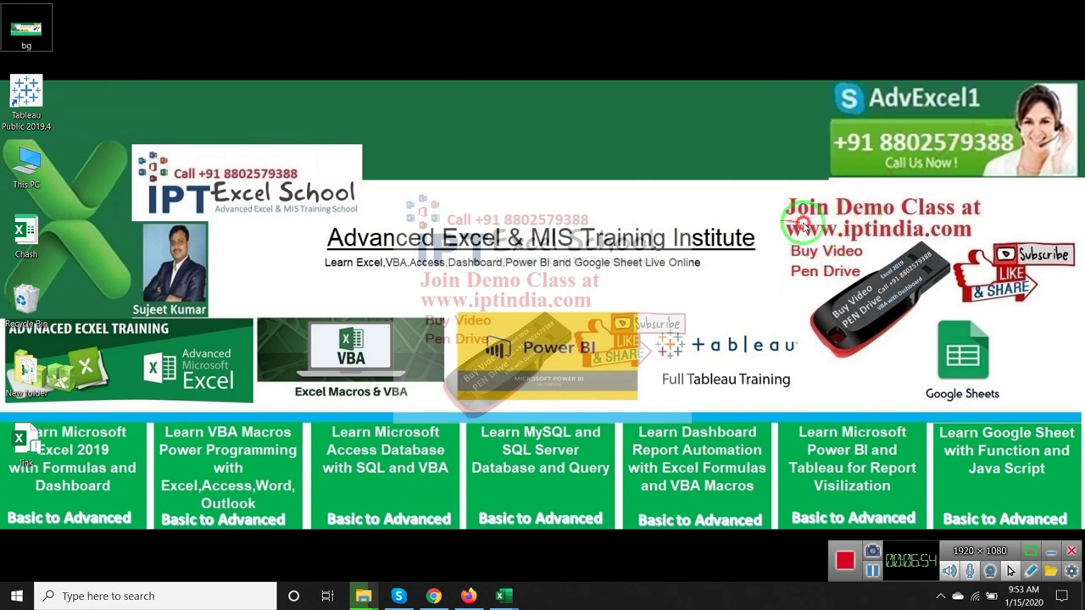
drag(788, 235, 985, 244)
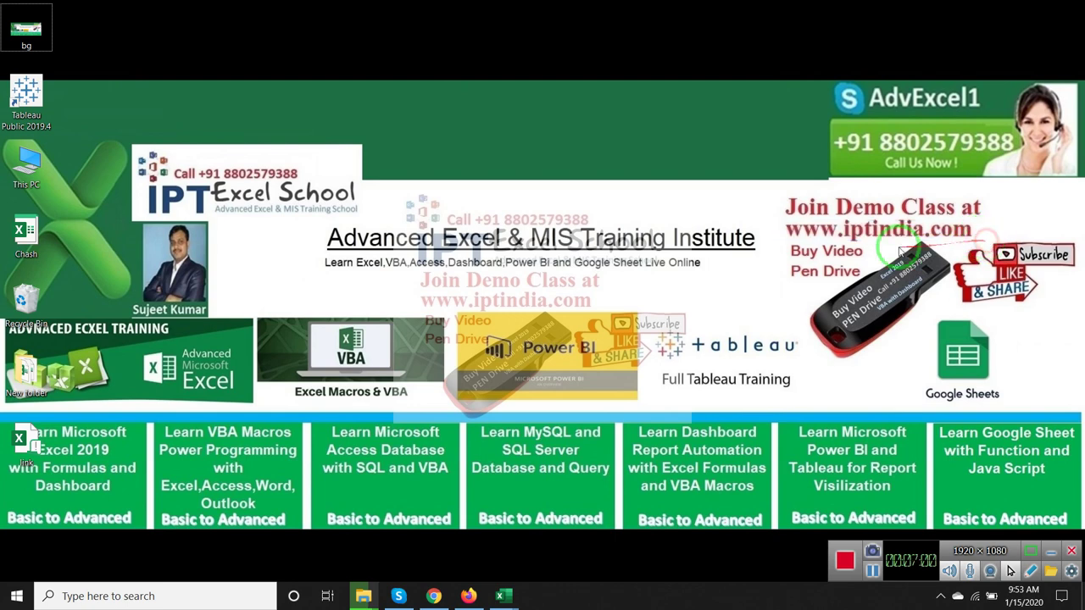
mouse_move(781, 251)
mouse_down()
mouse_move(881, 252)
mouse_move(949, 349)
mouse_up()
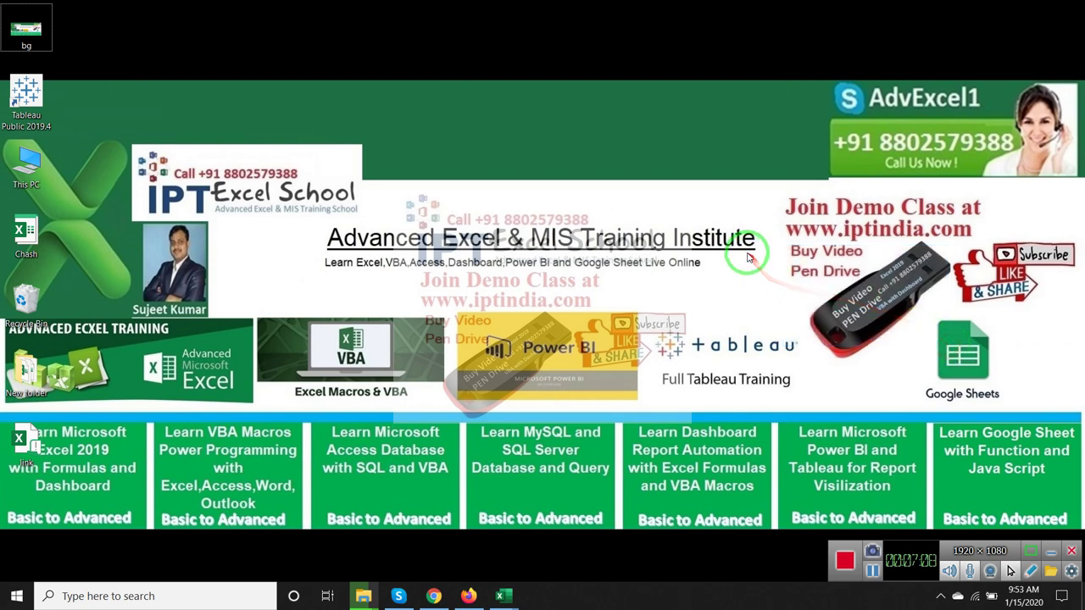
click(688, 237)
click(685, 237)
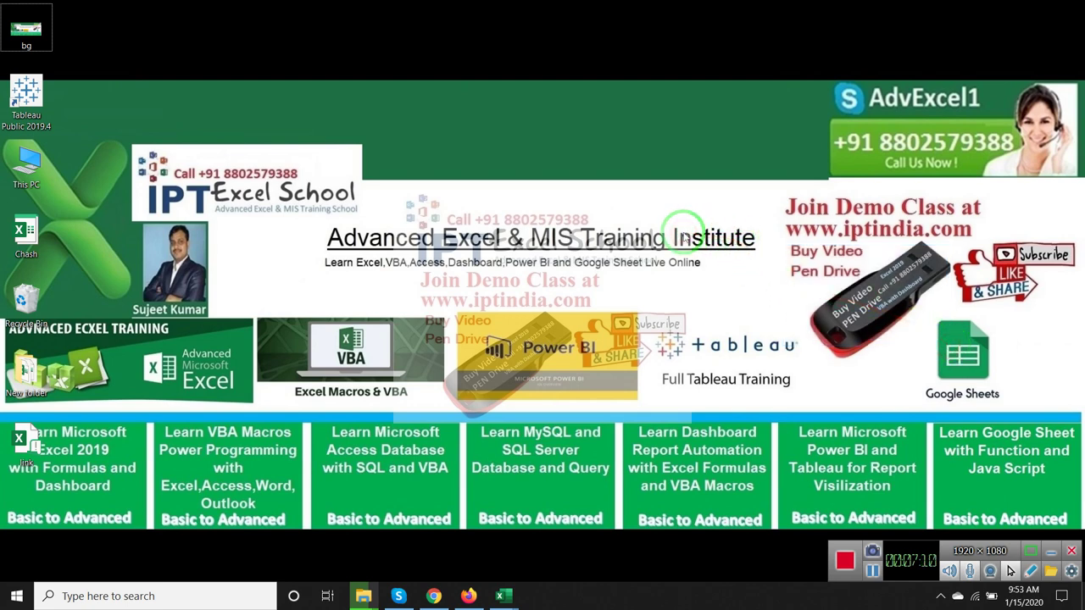